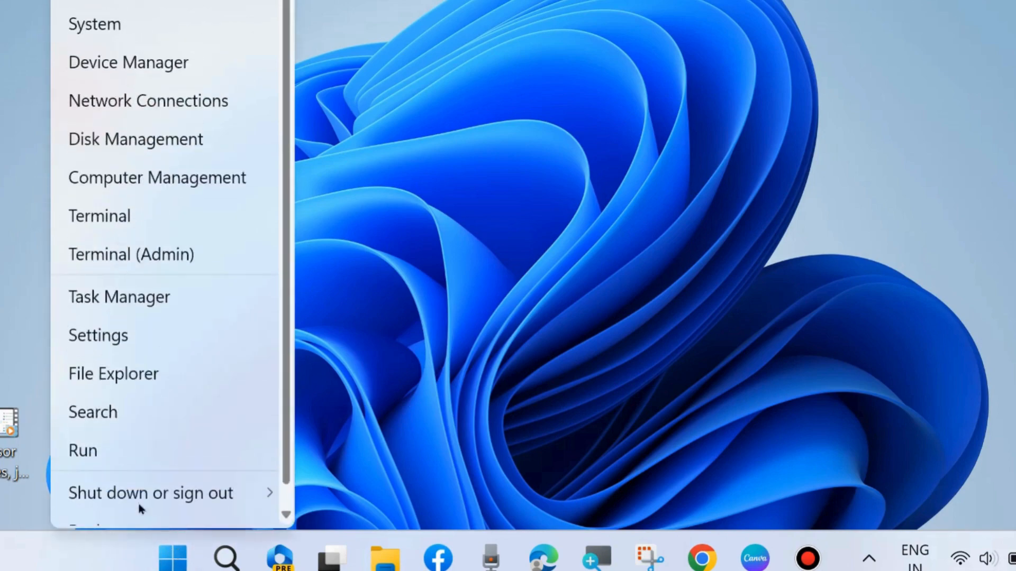
Open Windows Update in Settings to check for updates, then close Settings
click(100, 333)
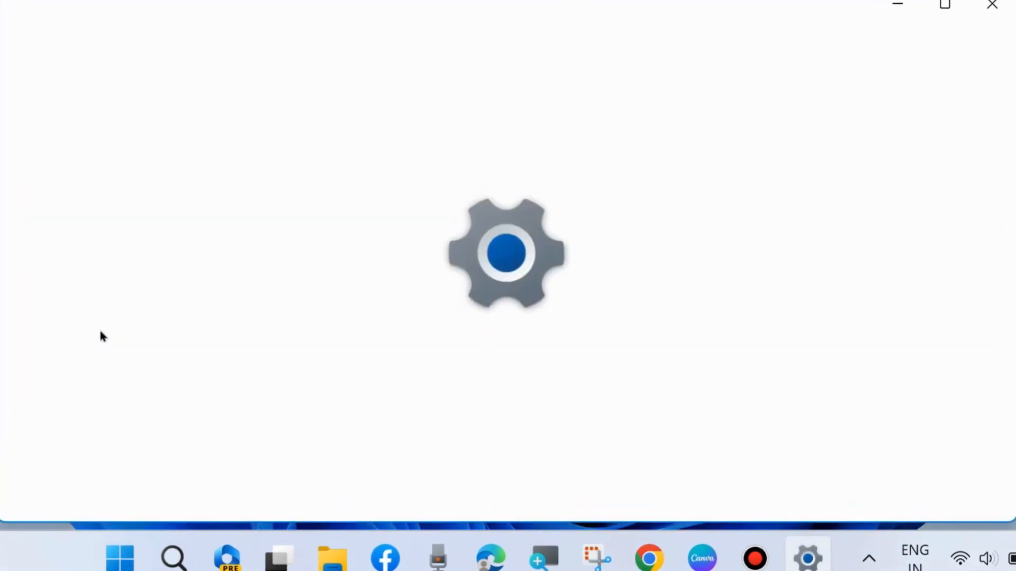
scroll(161, 275, down, 5)
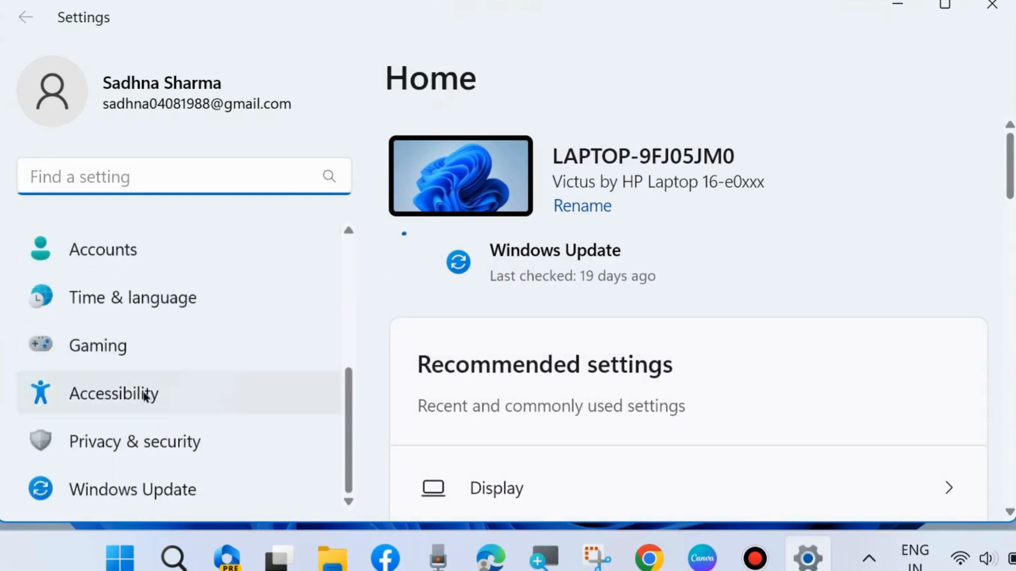
click(132, 484)
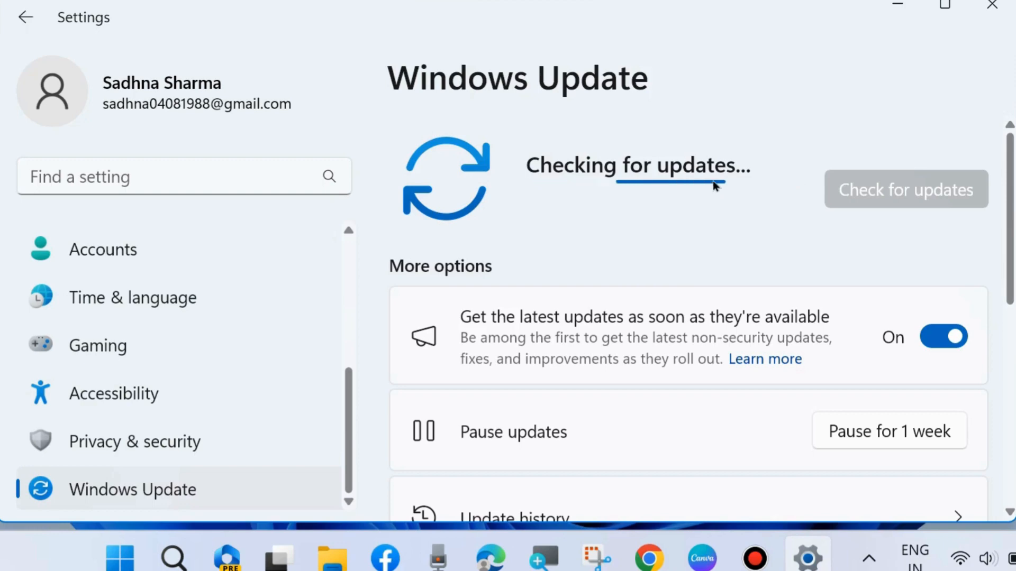
click(991, 18)
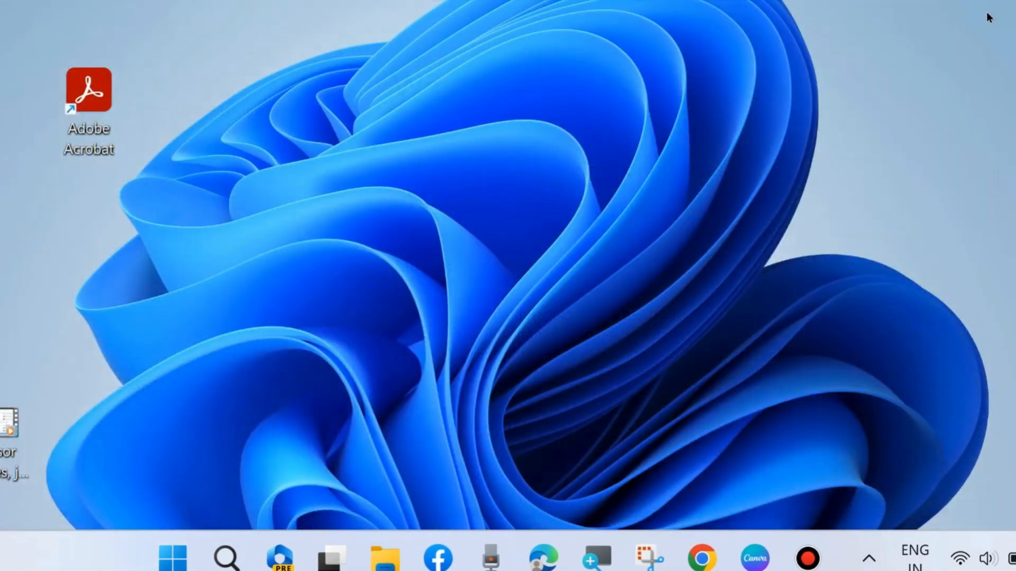
Open the Services console by running services.msc from the Run dialog
right_click(173, 557)
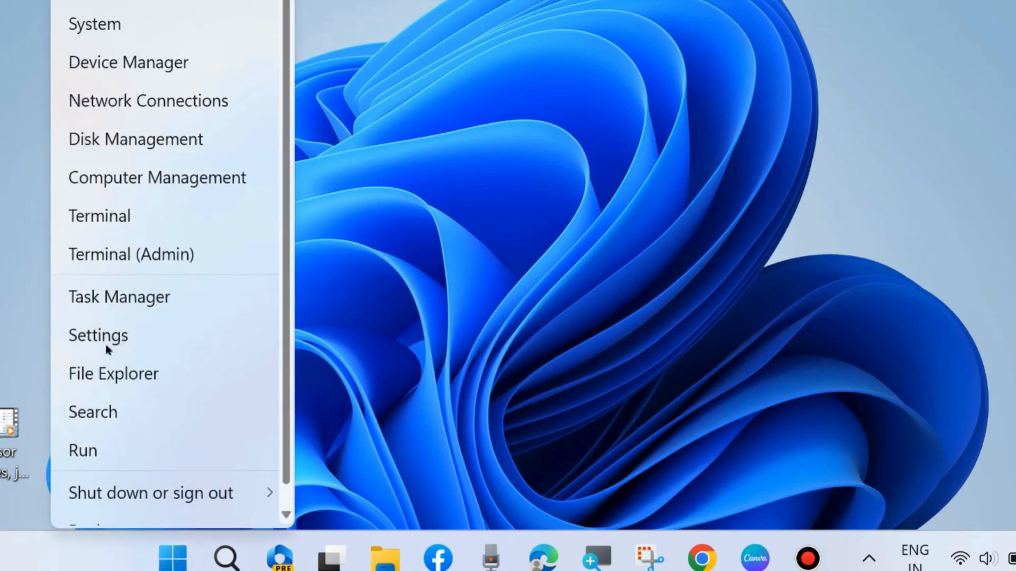
click(107, 449)
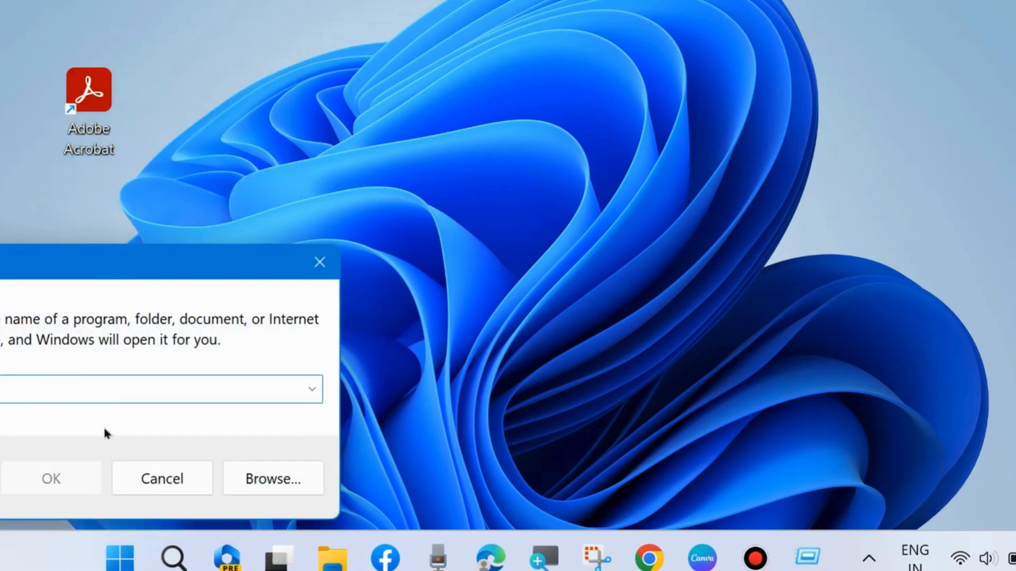
drag(325, 189, 503, 74)
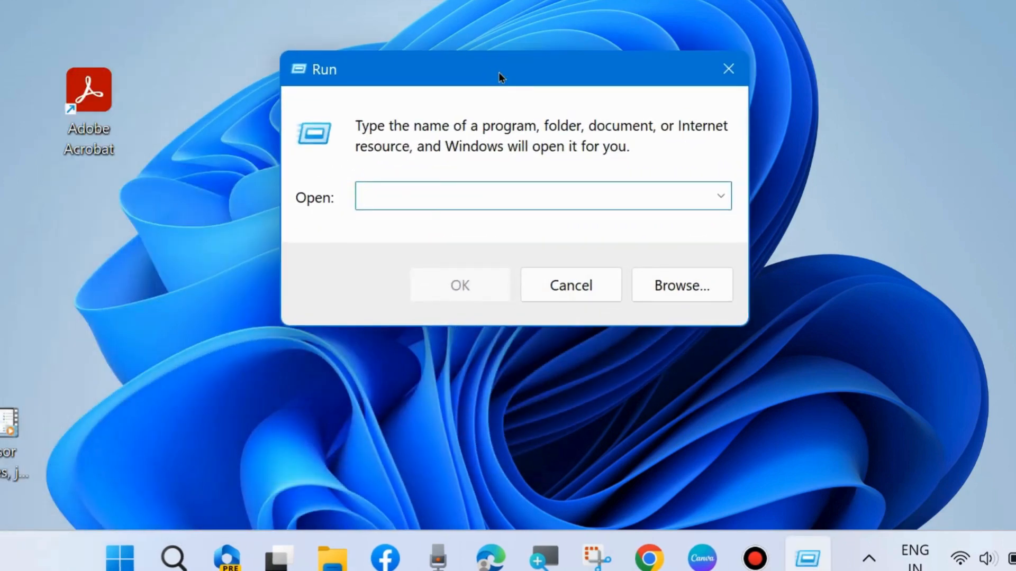
text(services)
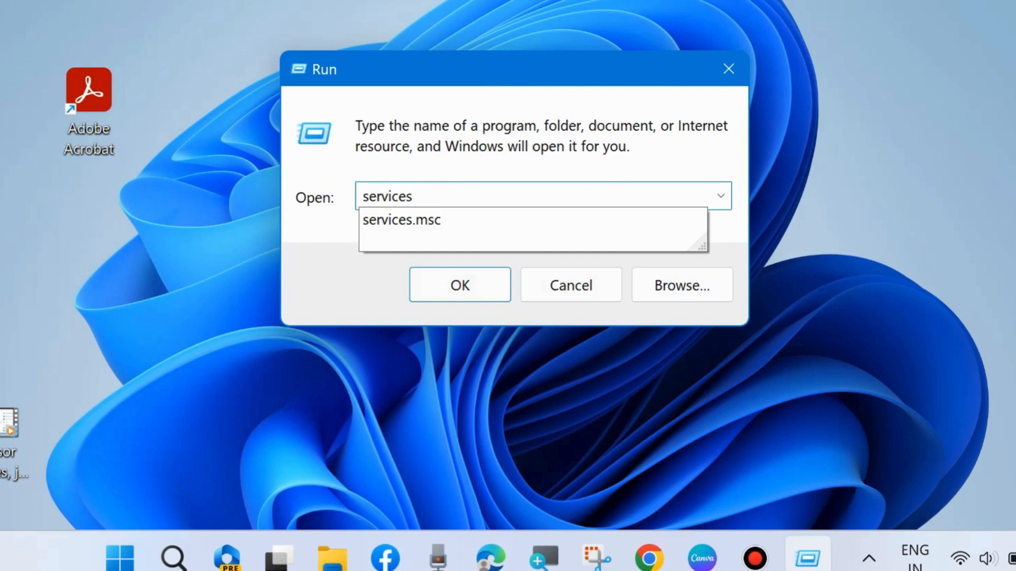
click(393, 220)
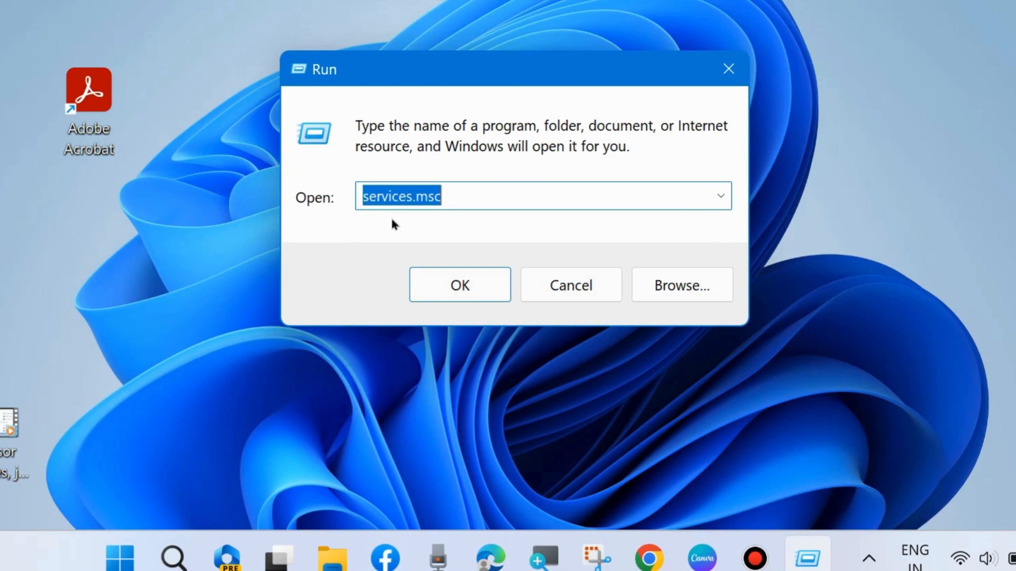
click(460, 195)
click(459, 284)
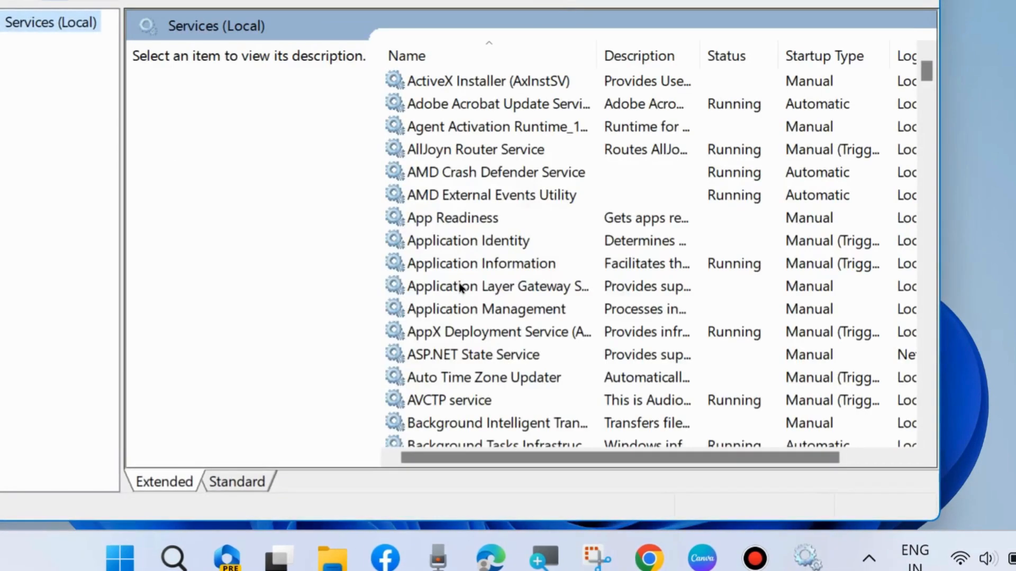
Find the Windows Update service in the list, stop it, and start it again
scroll(517, 311, down, 6)
scroll(517, 311, down, 20)
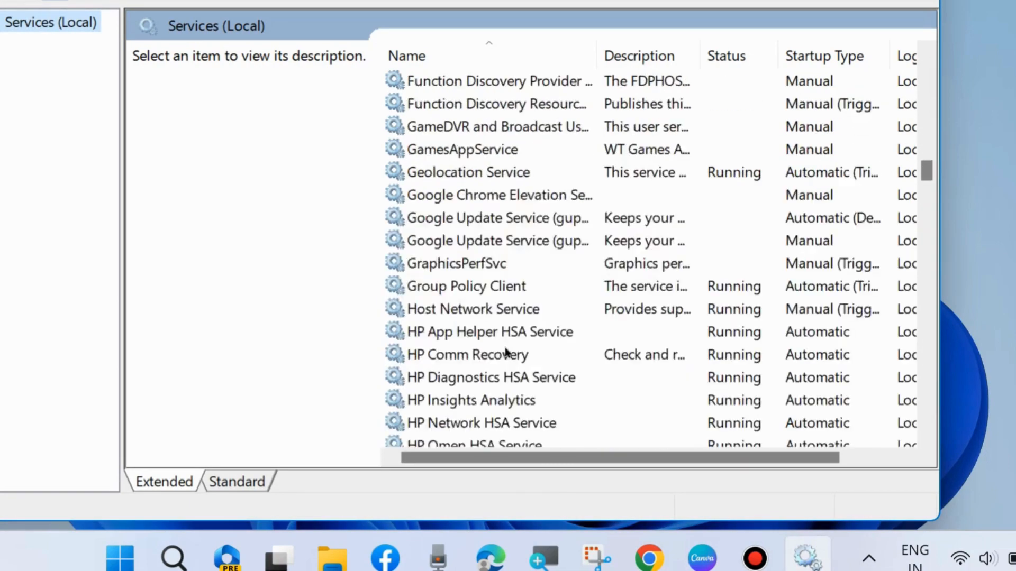
scroll(484, 349, down, 20)
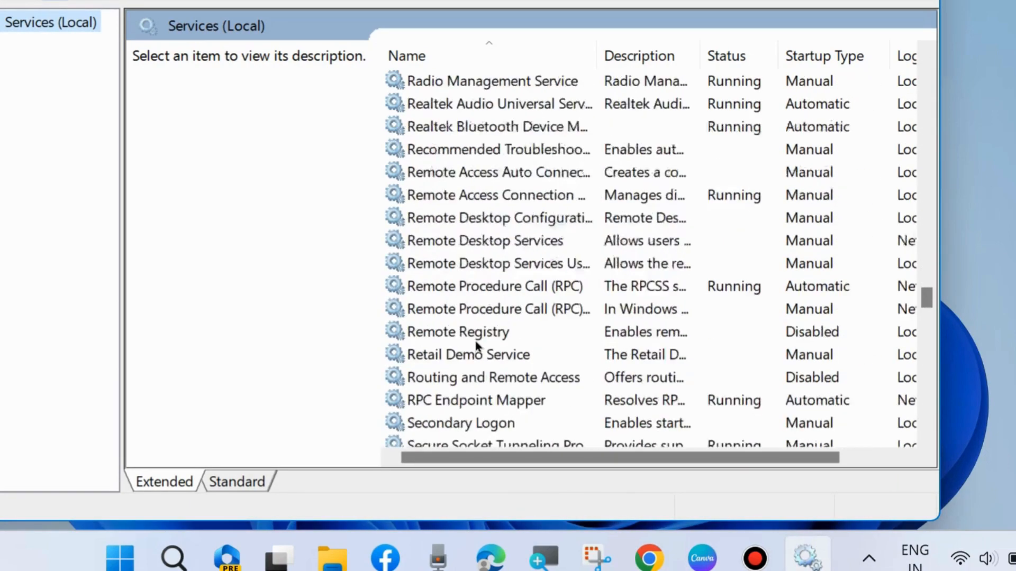
scroll(463, 344, down, 10)
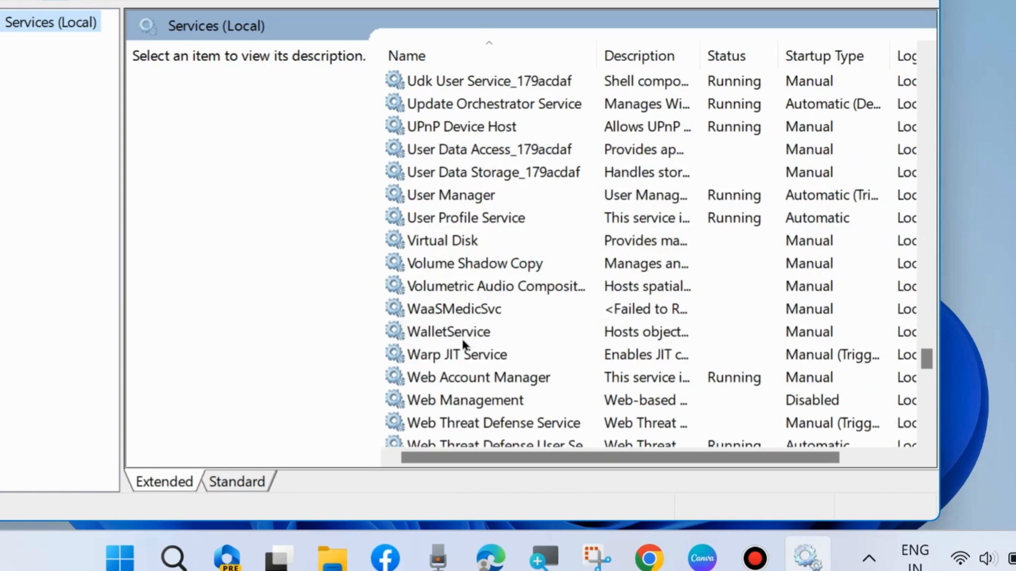
scroll(463, 344, down, 5)
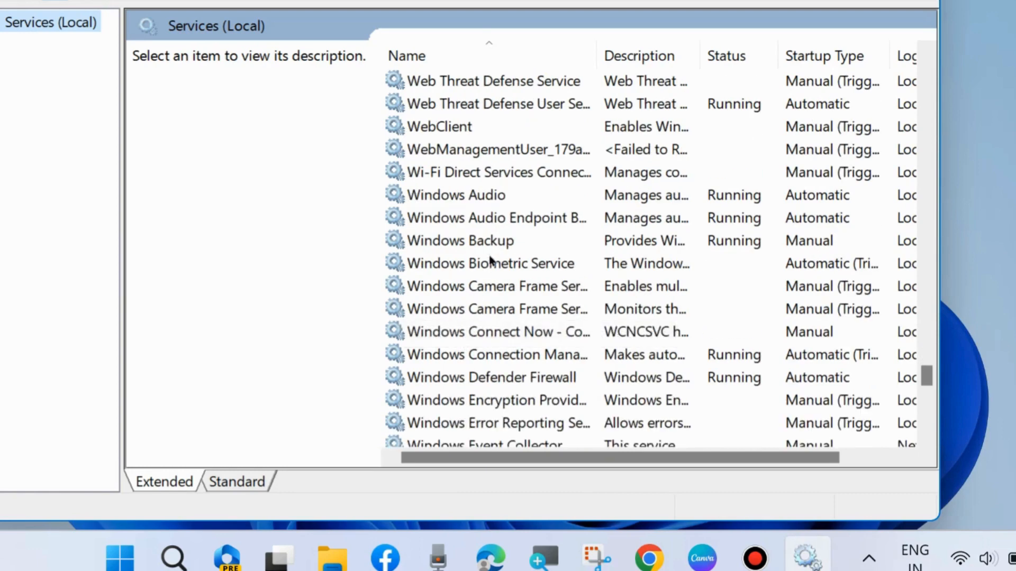
scroll(492, 317, down, 9)
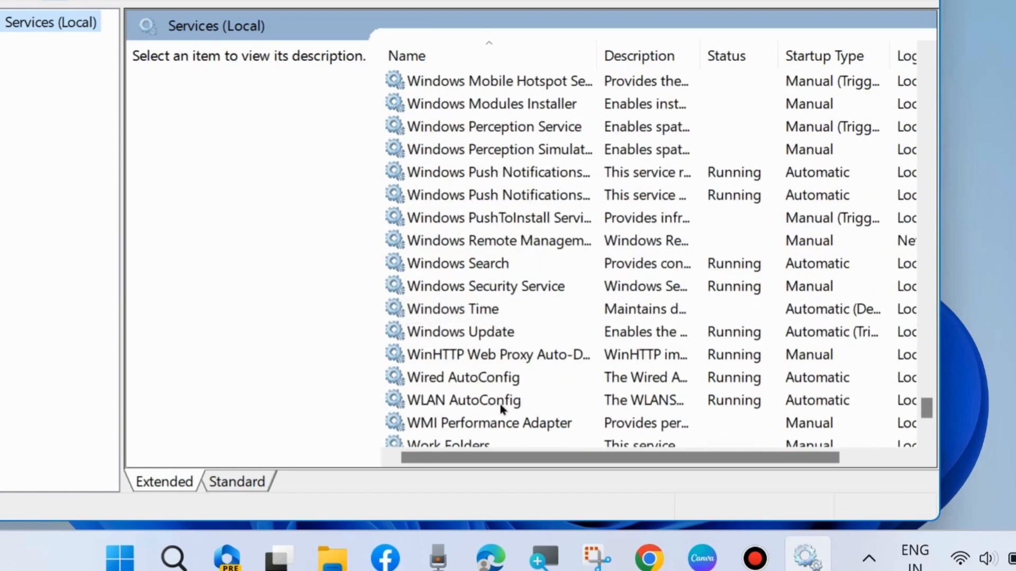
click(477, 330)
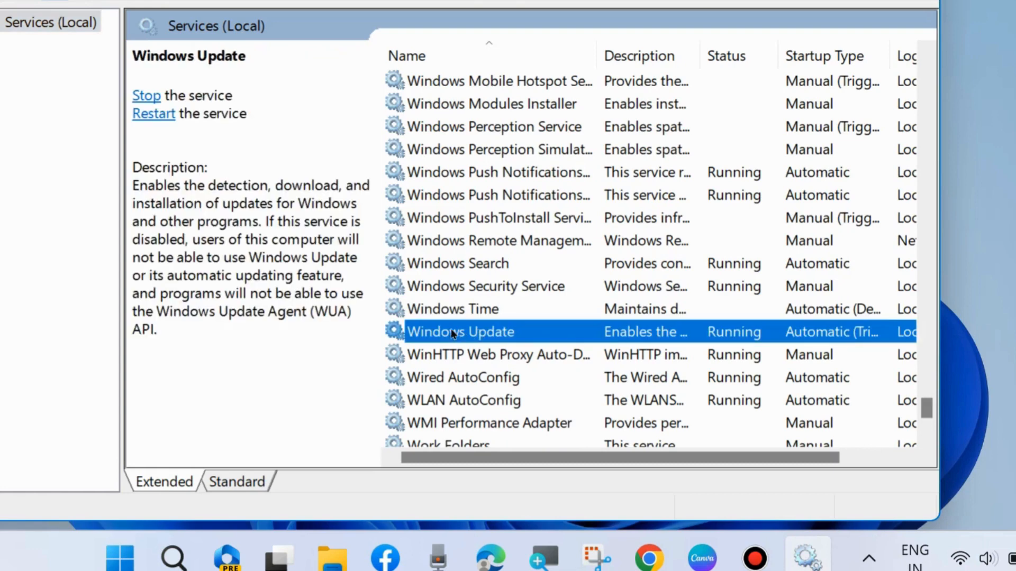
right_click(433, 333)
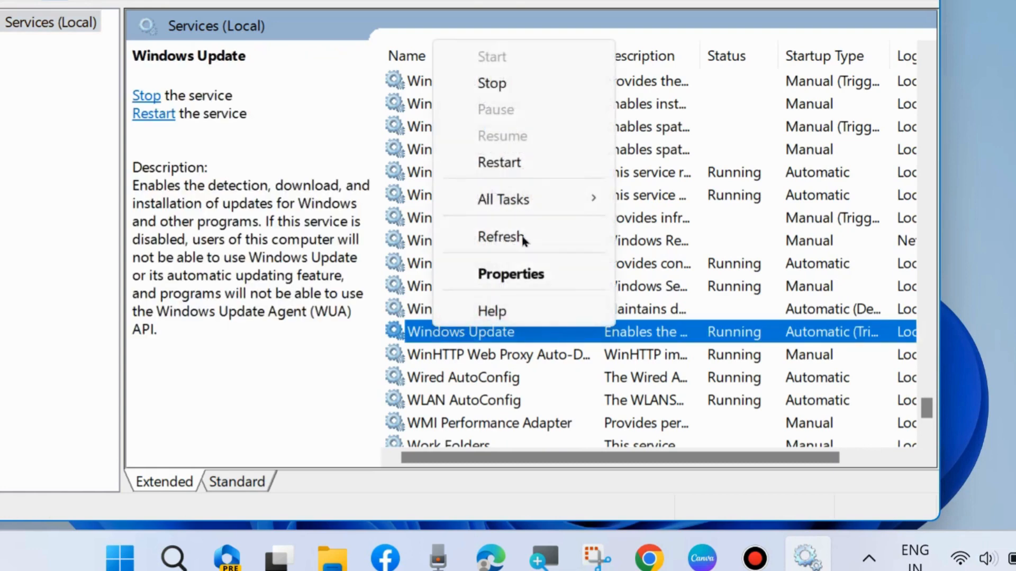
click(492, 84)
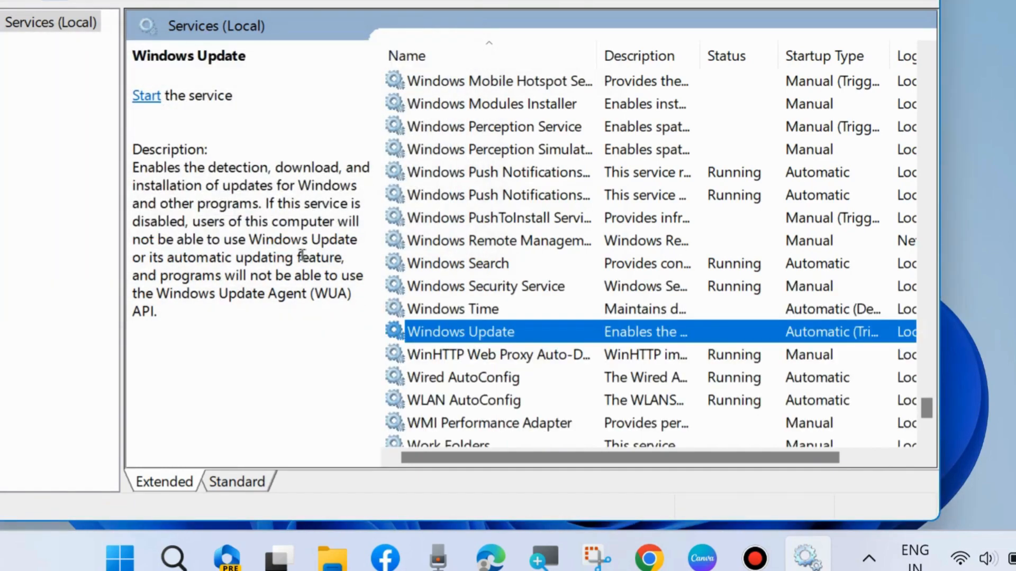
right_click(438, 337)
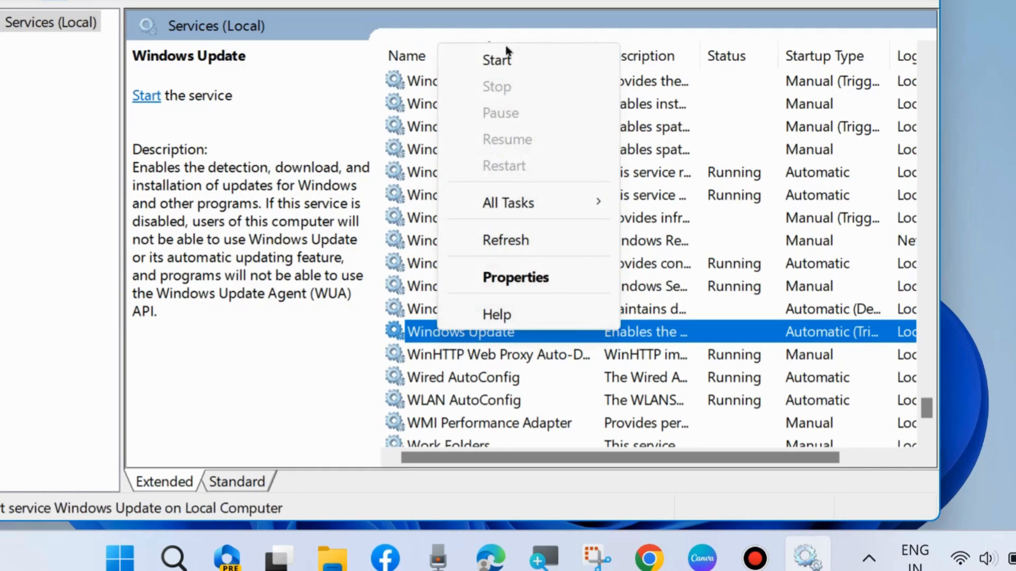
click(505, 60)
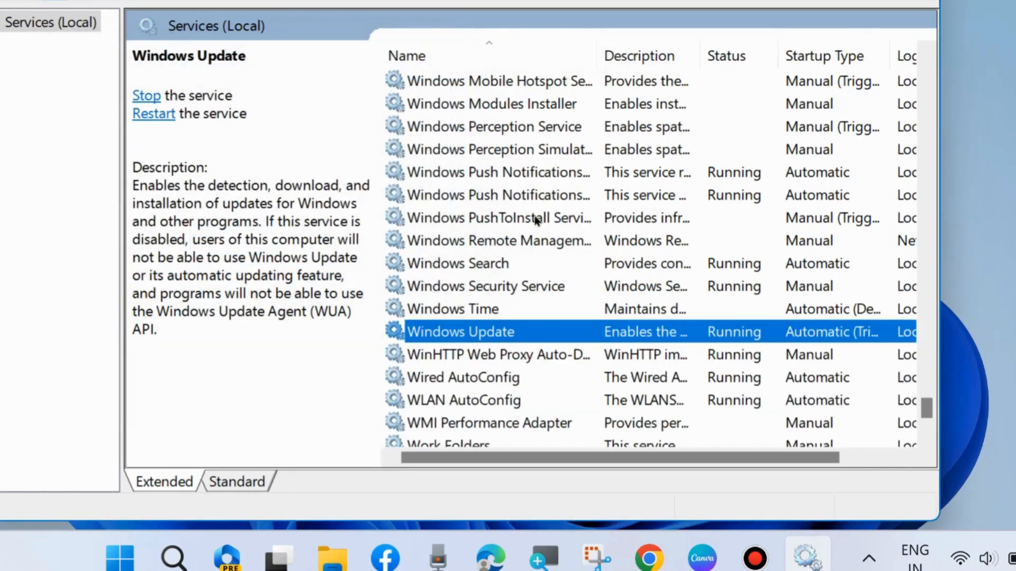
Open the Windows Update service's properties, close them with OK, and close the Services console
double_click(453, 329)
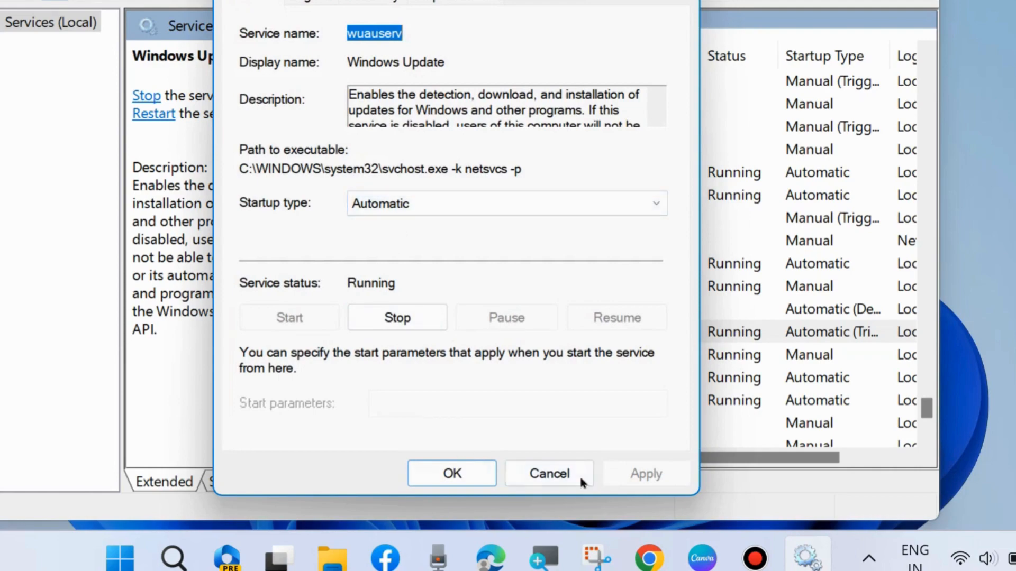
click(447, 473)
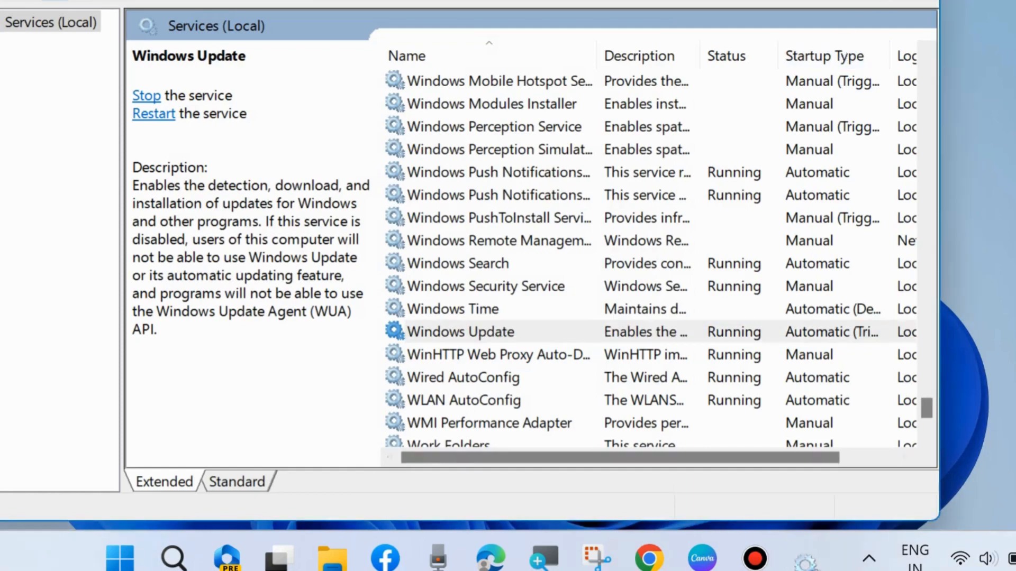
click(912, 1)
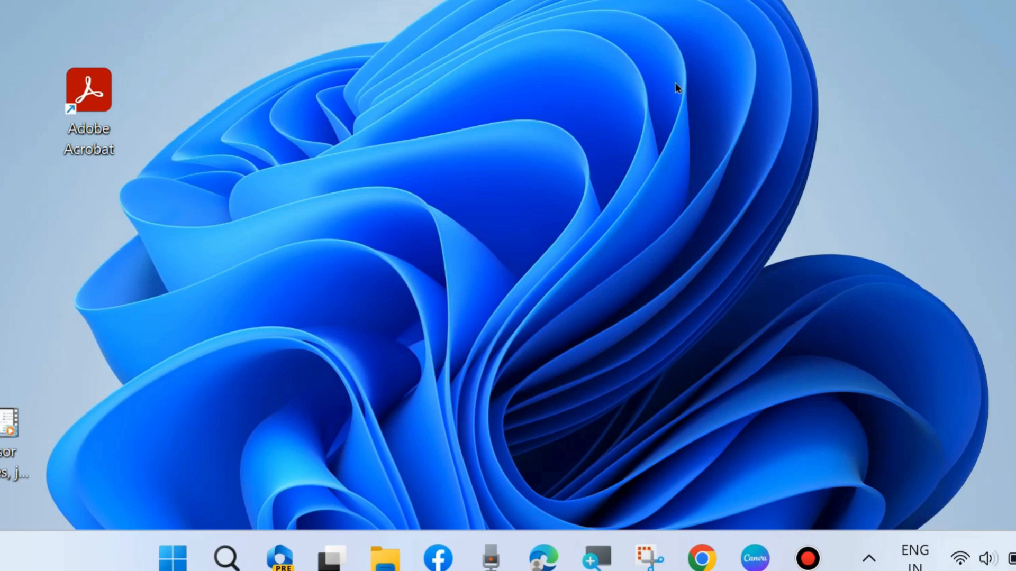
Reopen Windows Update in Settings to check for updates again, then close Settings
right_click(176, 556)
scroll(179, 424, up, 1)
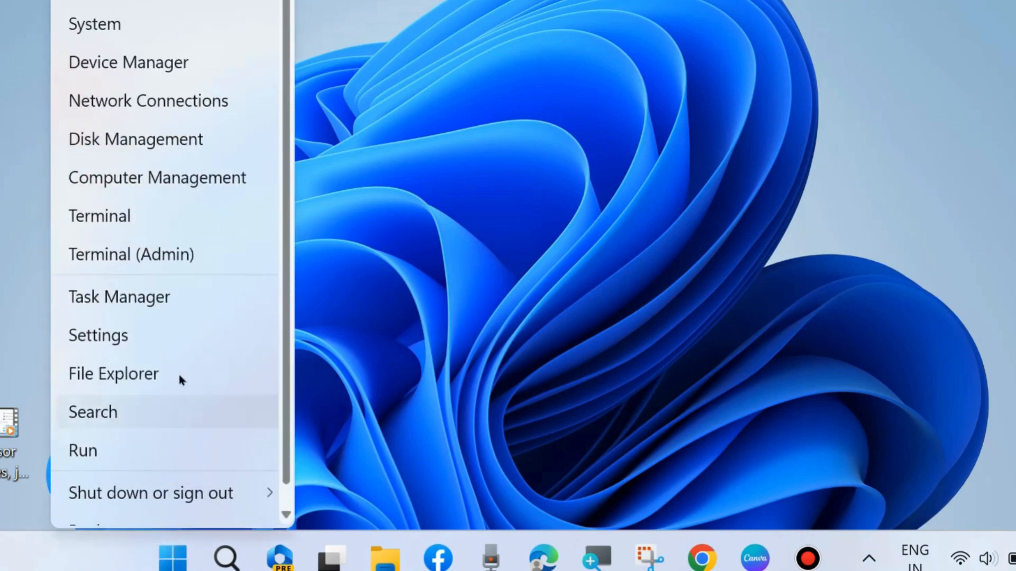
click(104, 335)
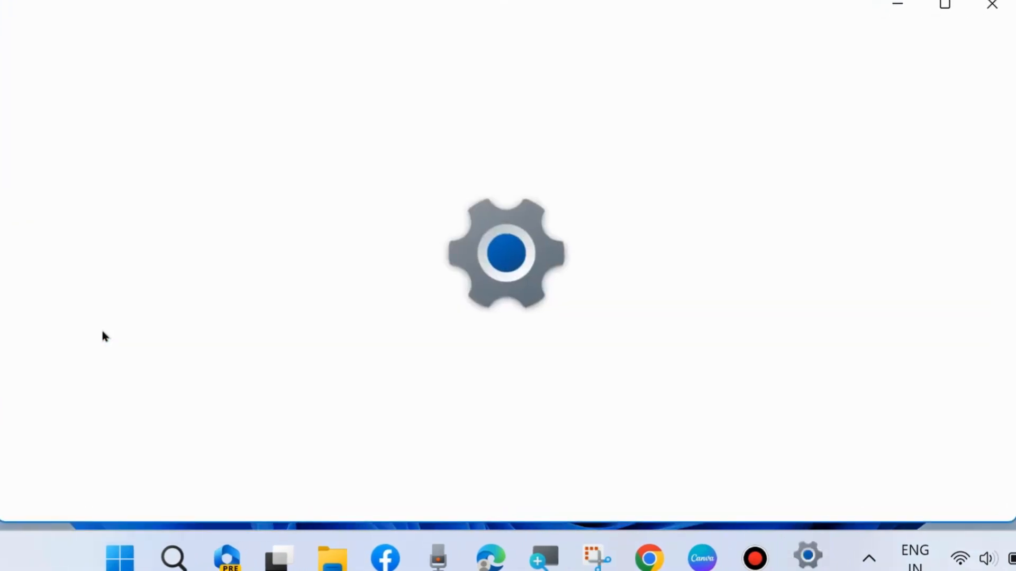
scroll(125, 392, down, 3)
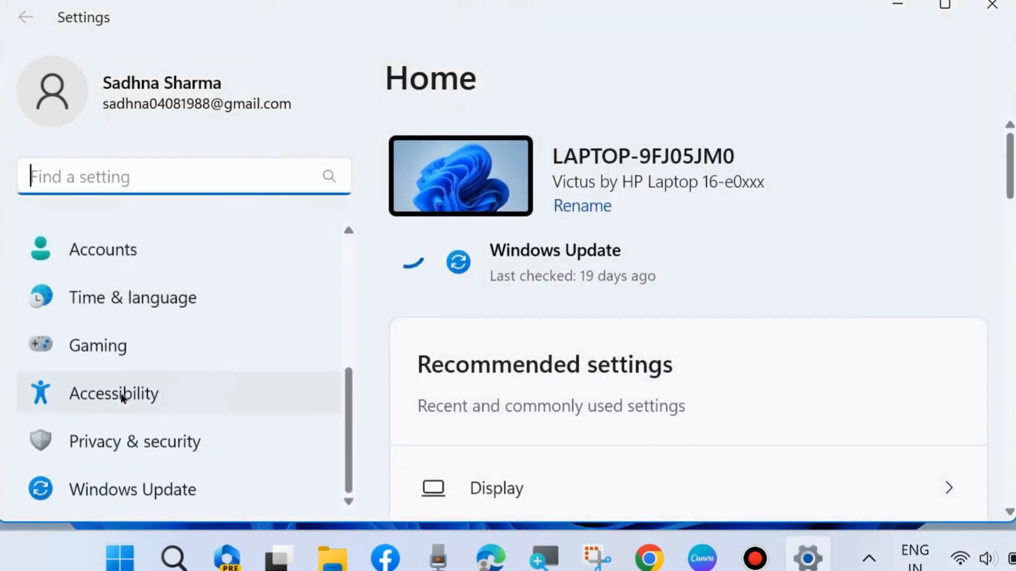
click(144, 484)
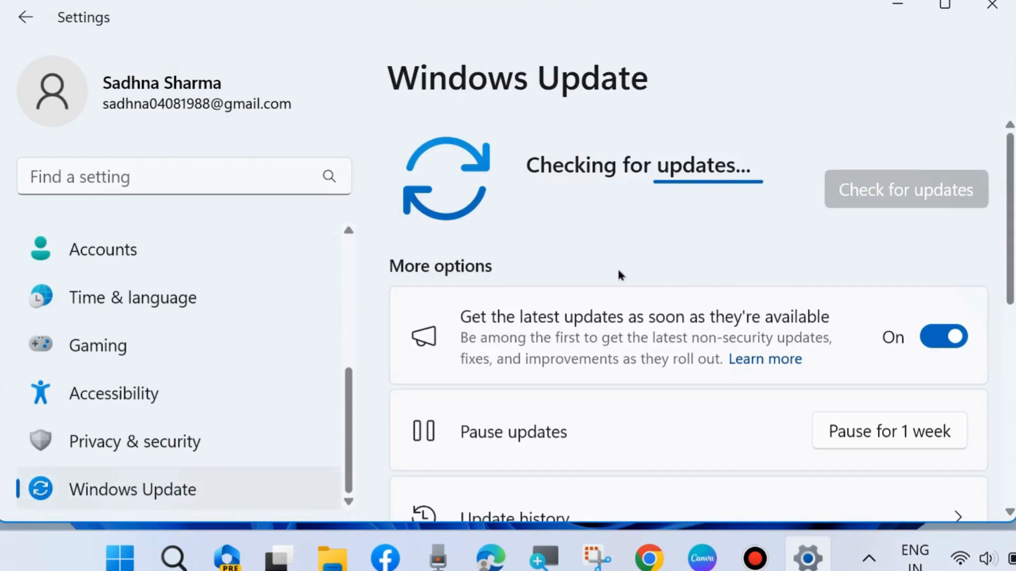
click(992, 9)
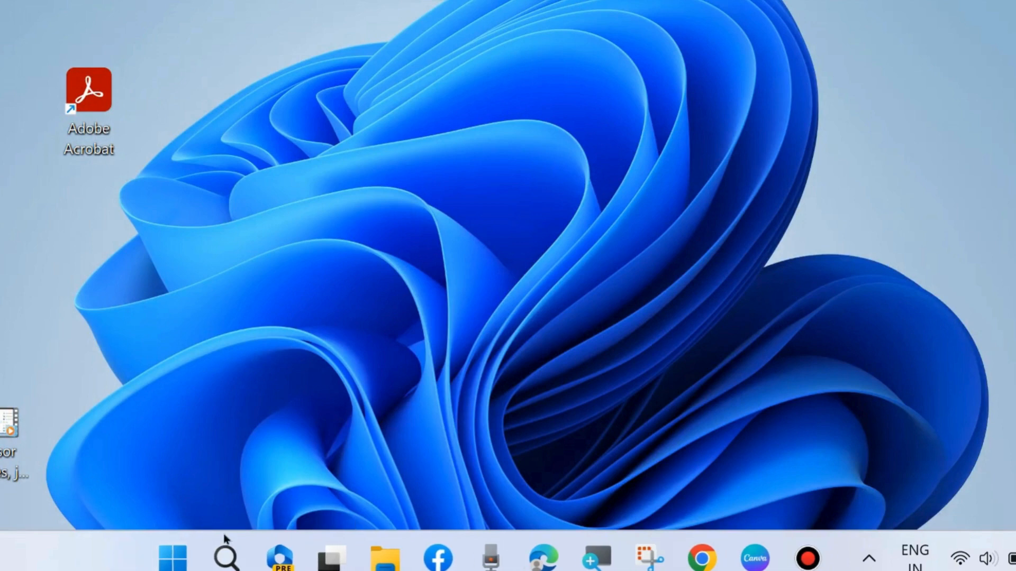
right_click(173, 556)
mouse_move(173, 503)
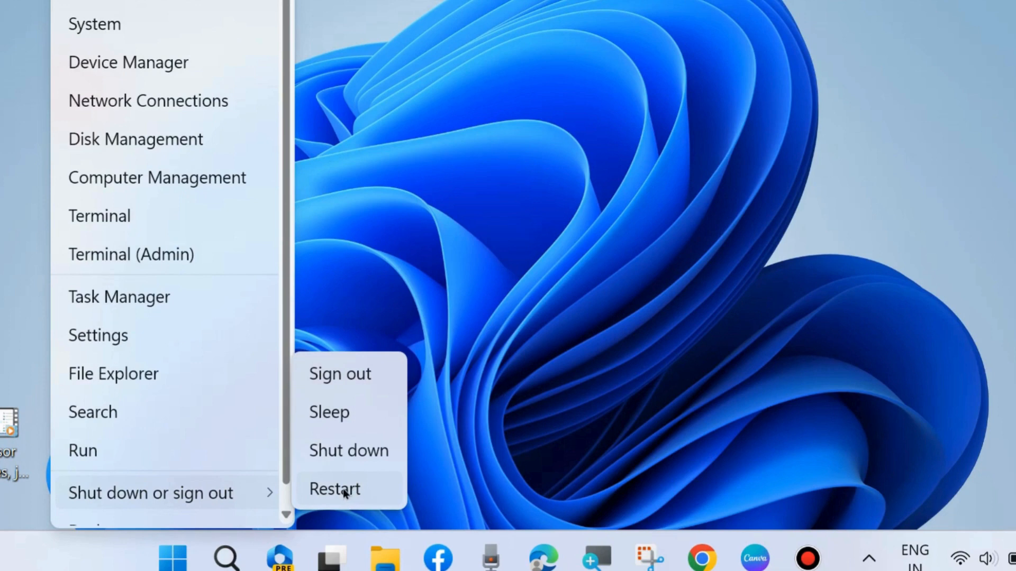
click(565, 127)
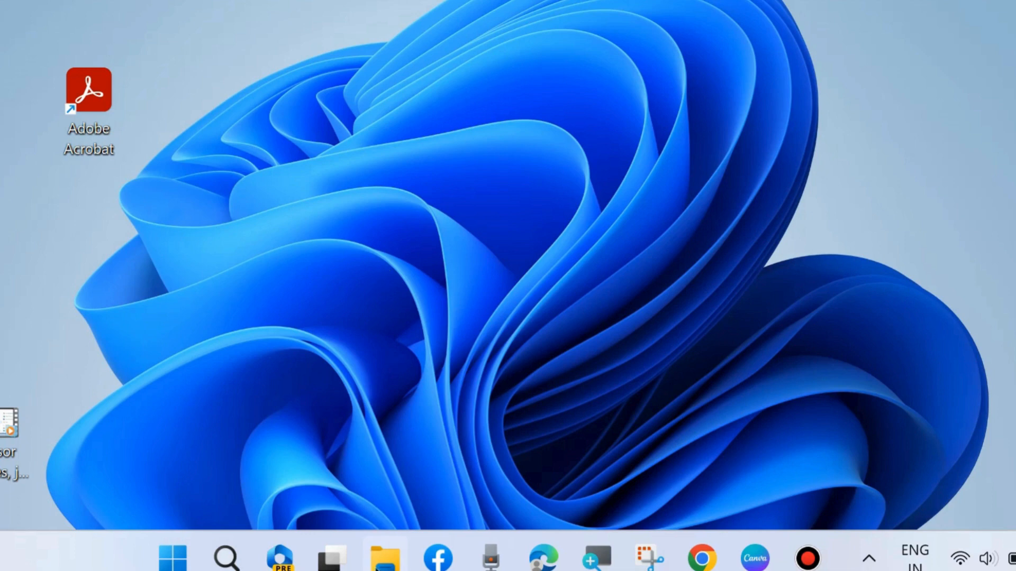
Open File Explorer and browse to the Windows (C:) drive under This PC
click(378, 561)
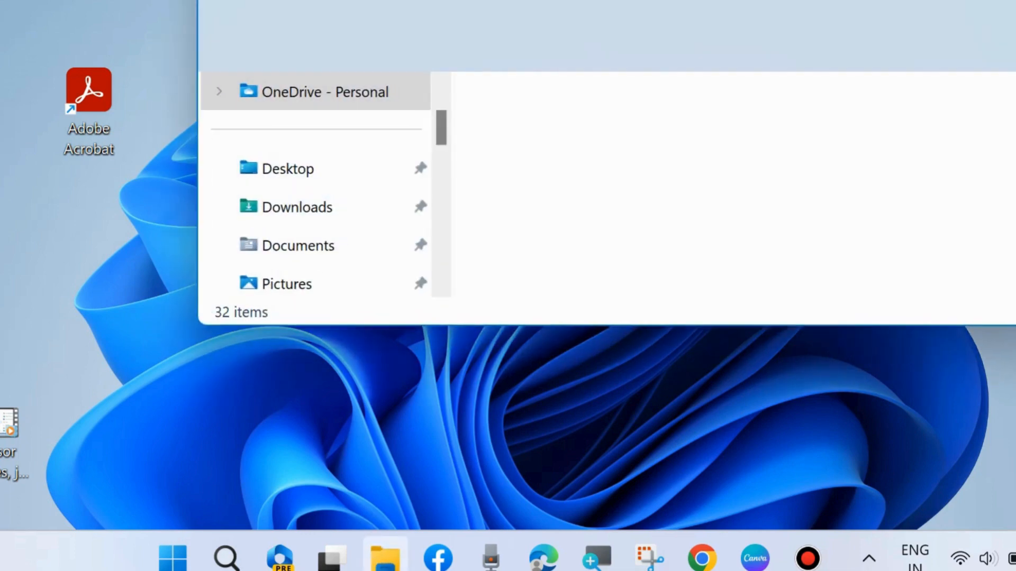
drag(688, 0, 578, 21)
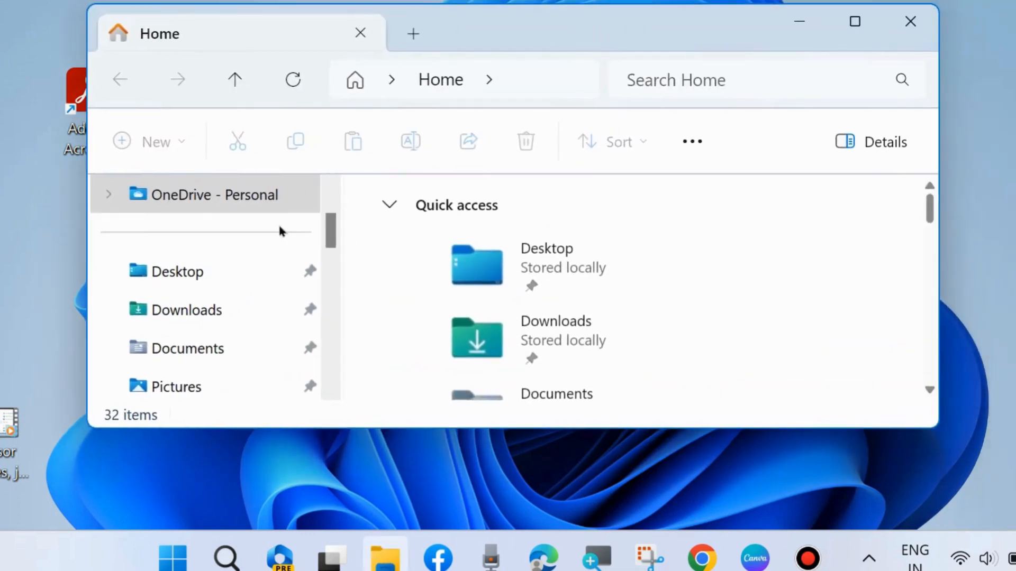
scroll(238, 278, down, 6)
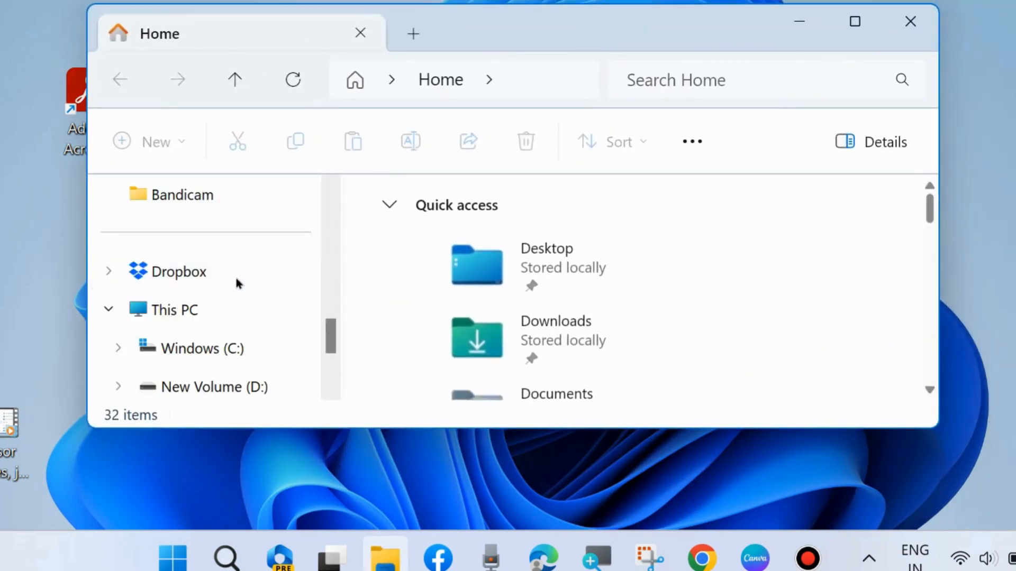
click(174, 306)
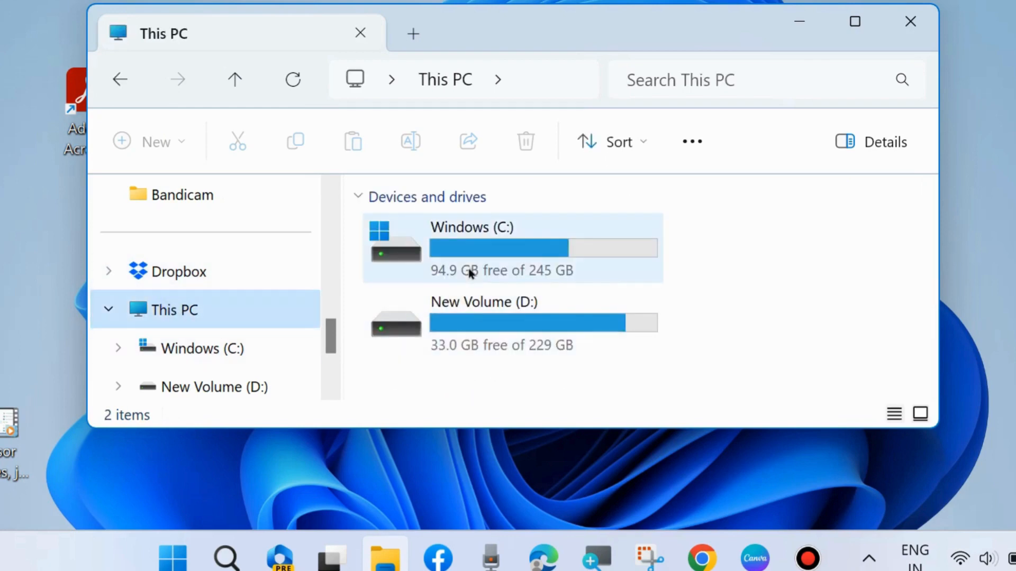
double_click(452, 251)
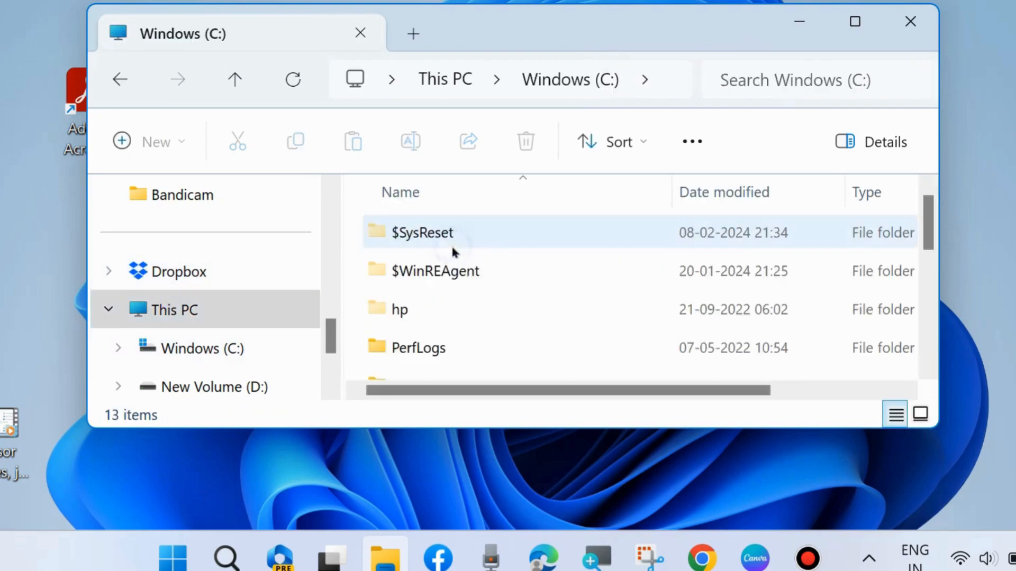
Browse into the Windows folder on C:, then open SoftwareDistribution and its Download subfolder
scroll(484, 265, down, 3)
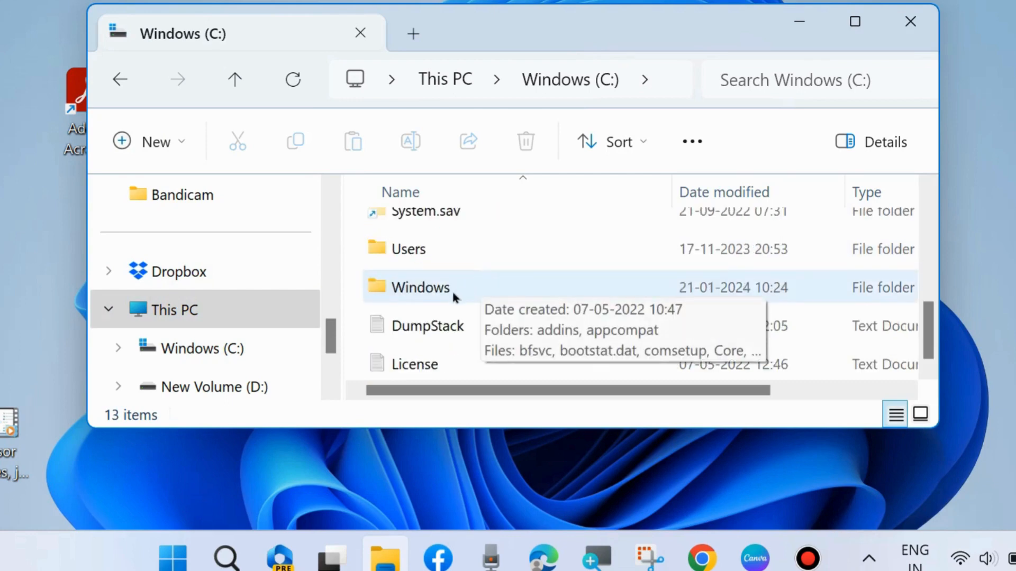
double_click(418, 288)
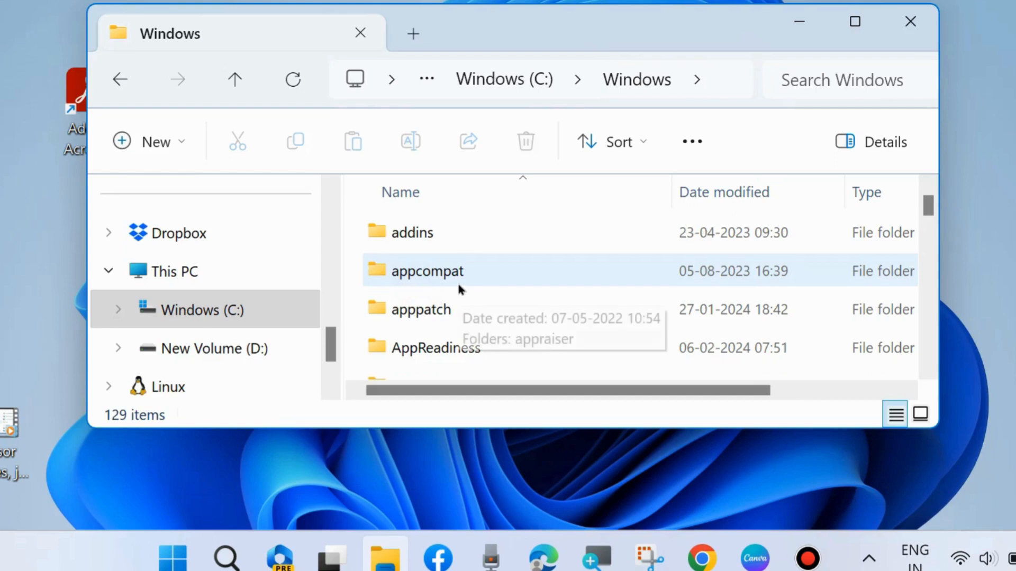
scroll(457, 285, down, 7)
scroll(478, 358, down, 7)
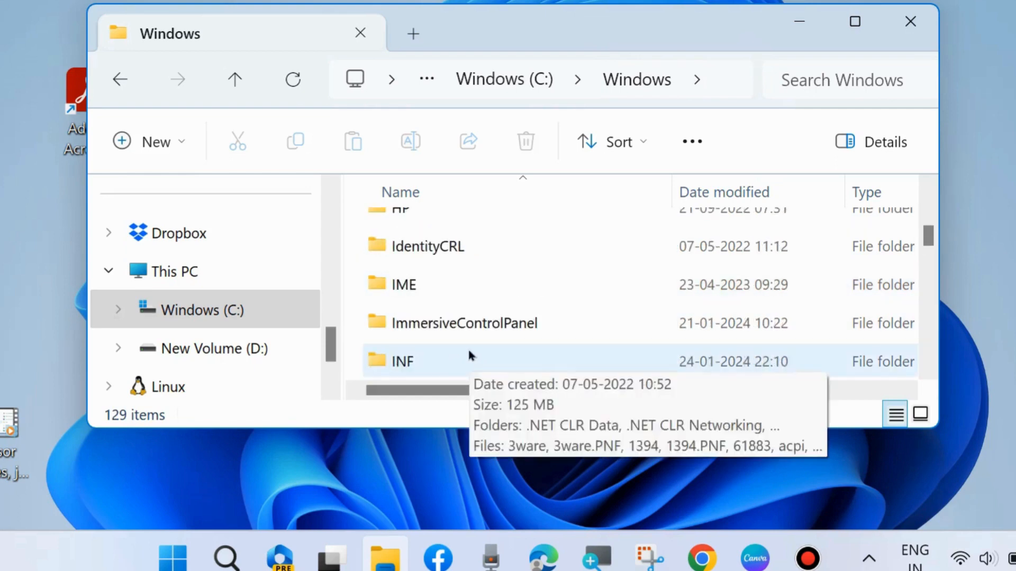
scroll(460, 343, down, 6)
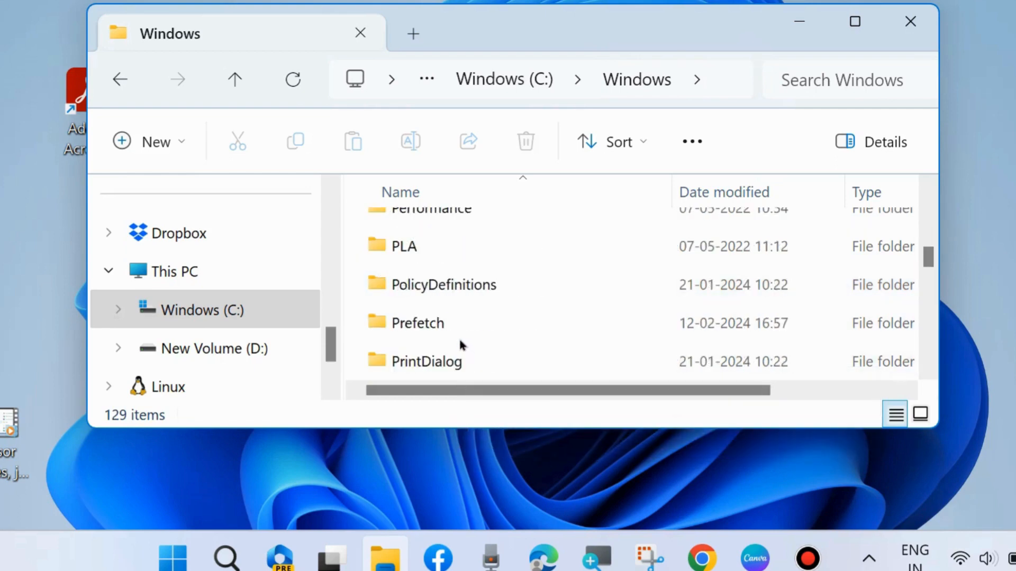
scroll(465, 342, down, 1)
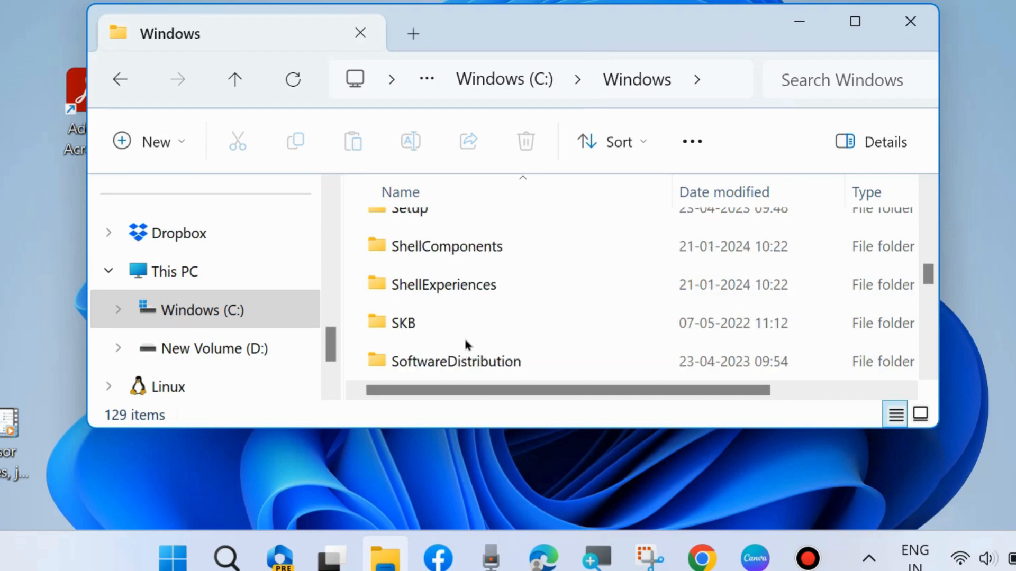
click(468, 361)
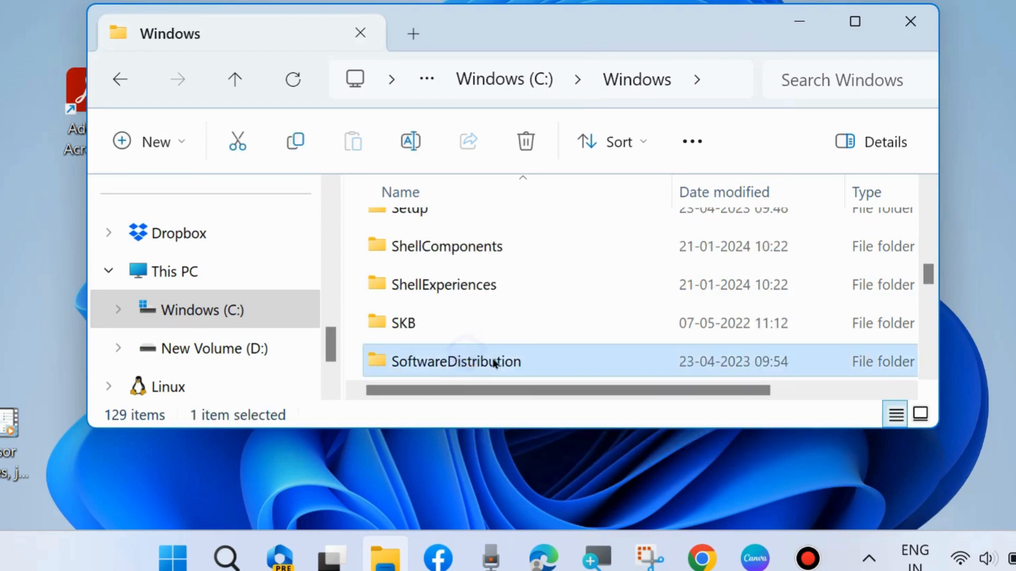
double_click(468, 362)
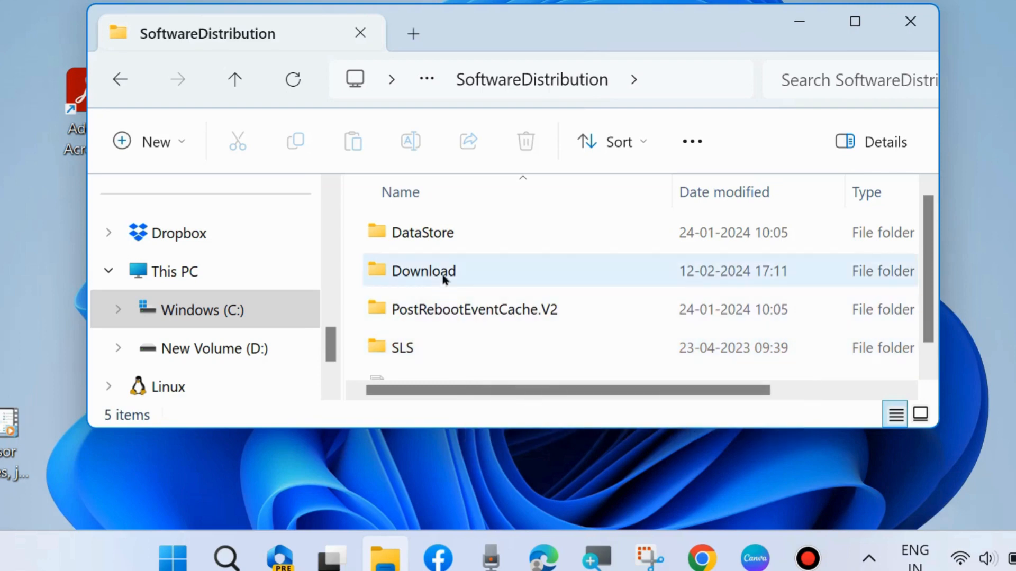
double_click(429, 273)
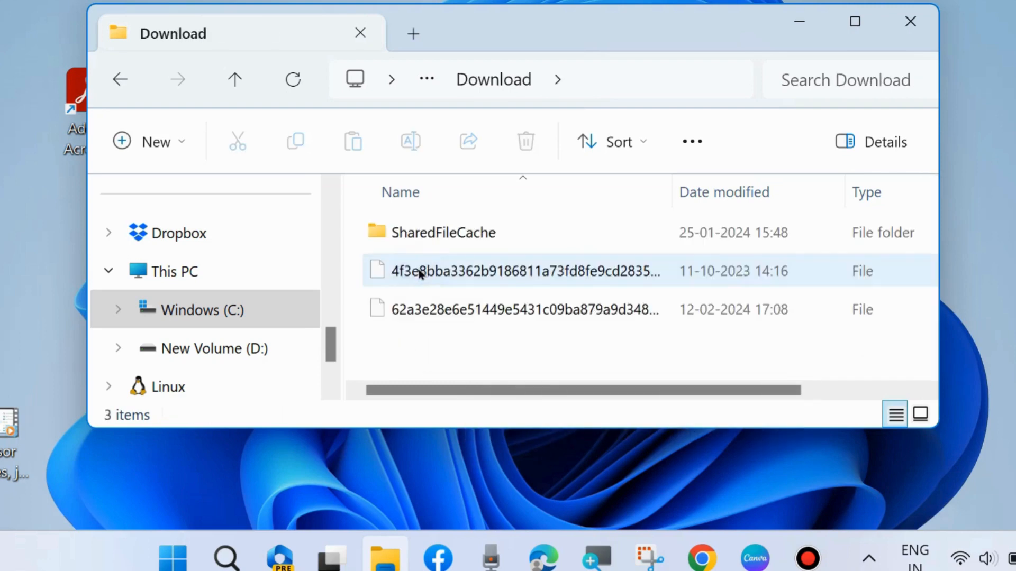
Delete all items in the Download folder, skipping the file that needs administrator permission, and close File Explorer
drag(421, 337, 392, 211)
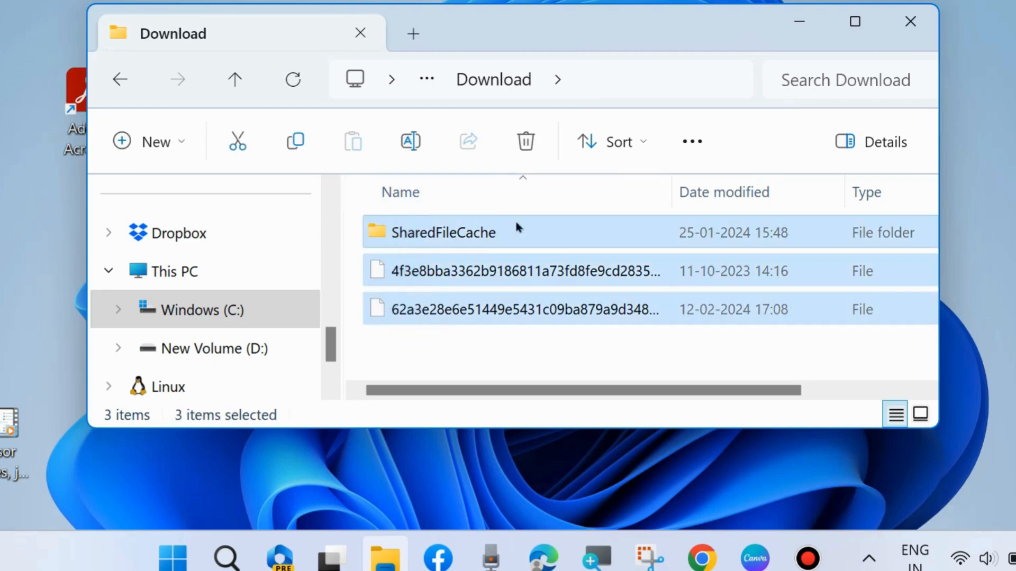
click(519, 141)
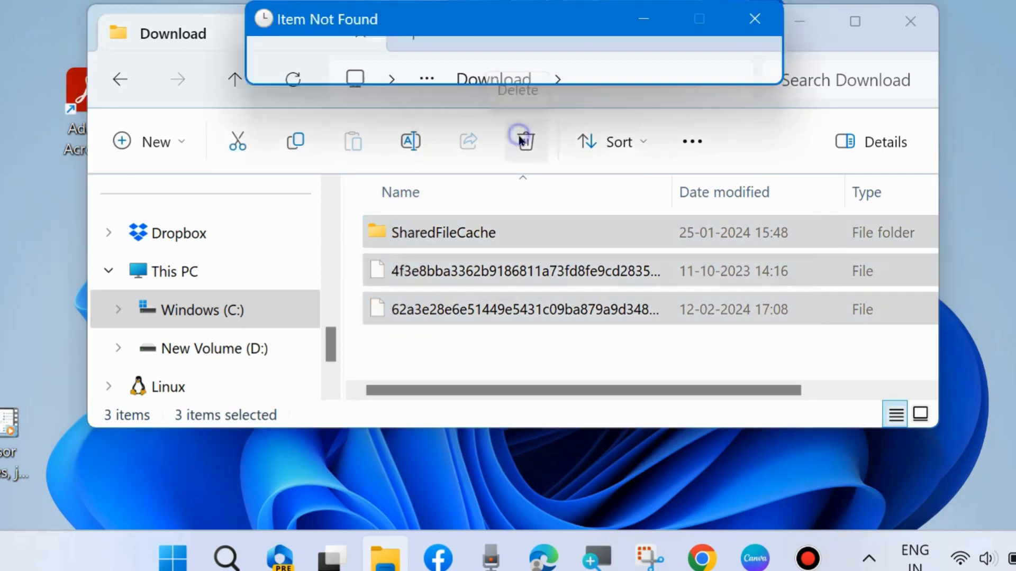
click(460, 196)
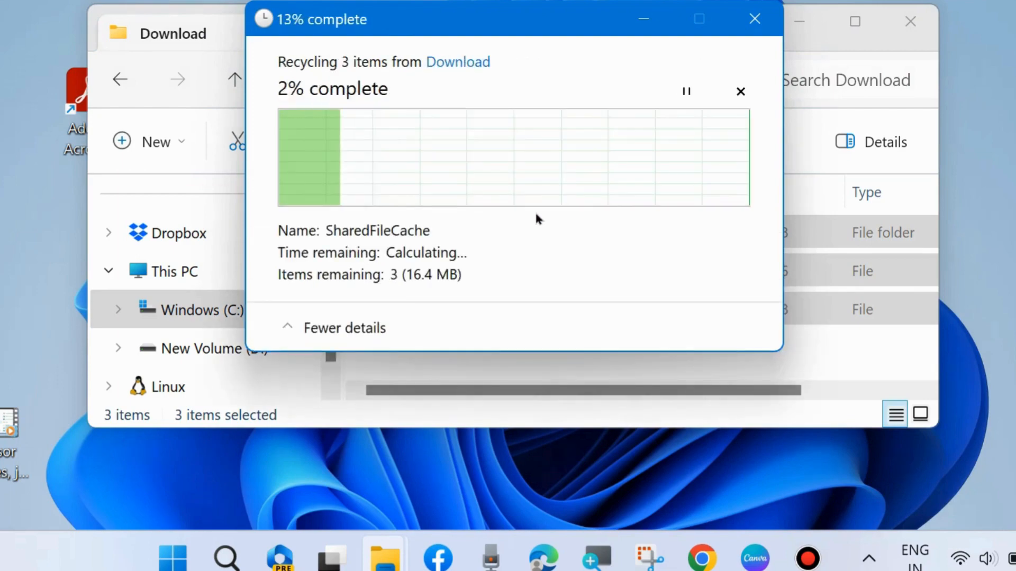
click(553, 240)
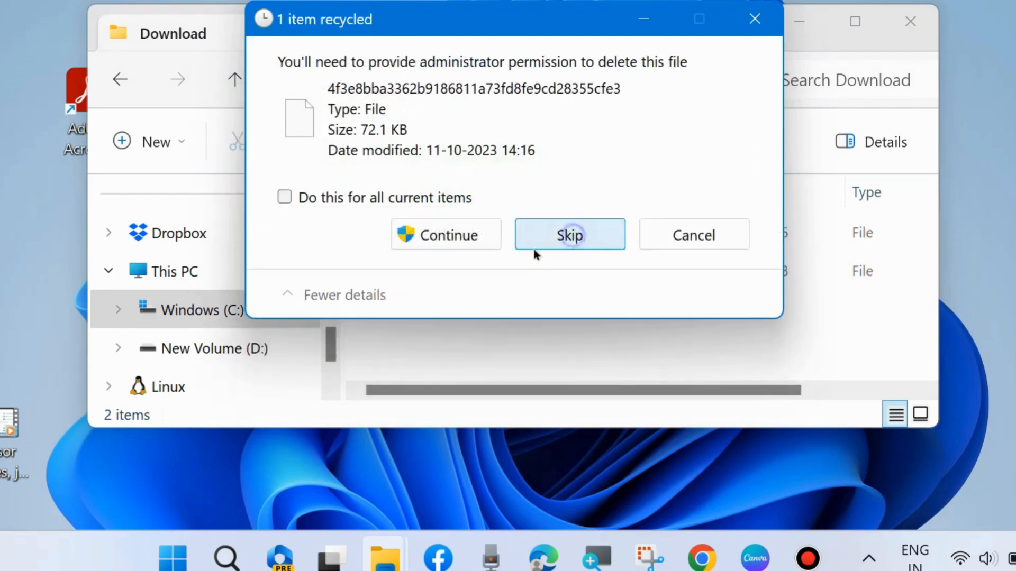
click(580, 236)
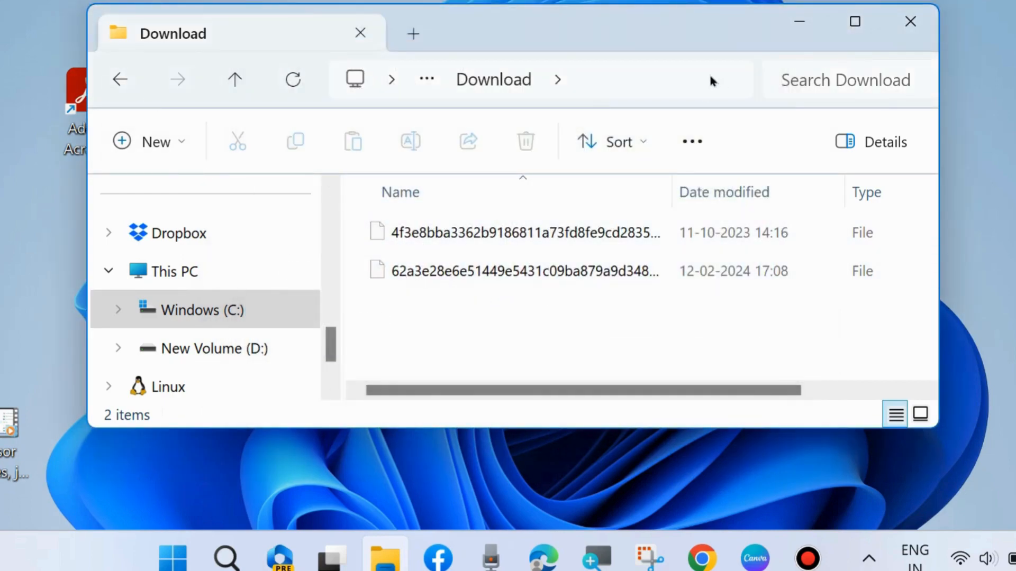
click(912, 21)
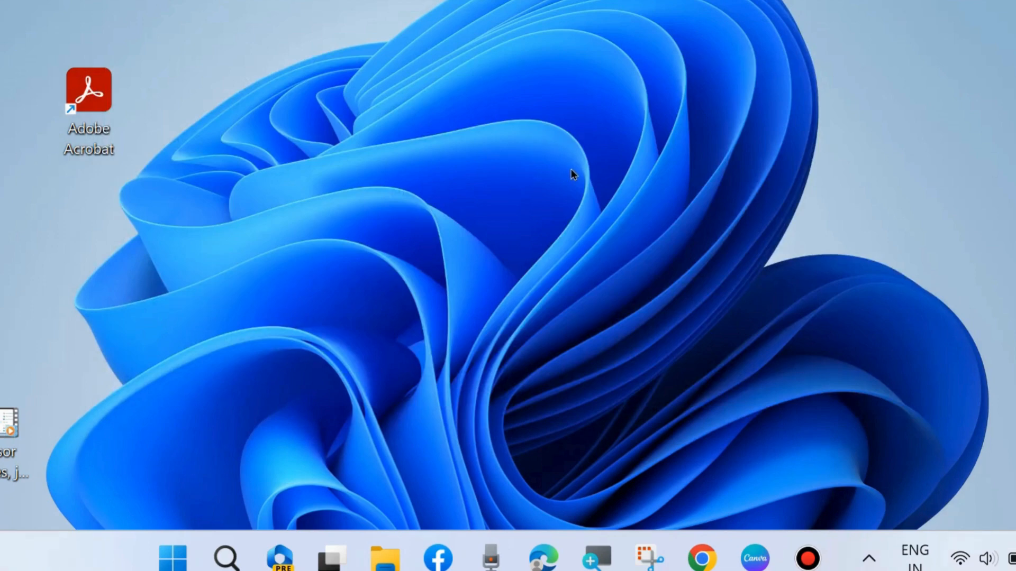
Open Settings and run the Windows Update troubleshooter from System > Troubleshoot > Other troubleshooters
right_click(188, 561)
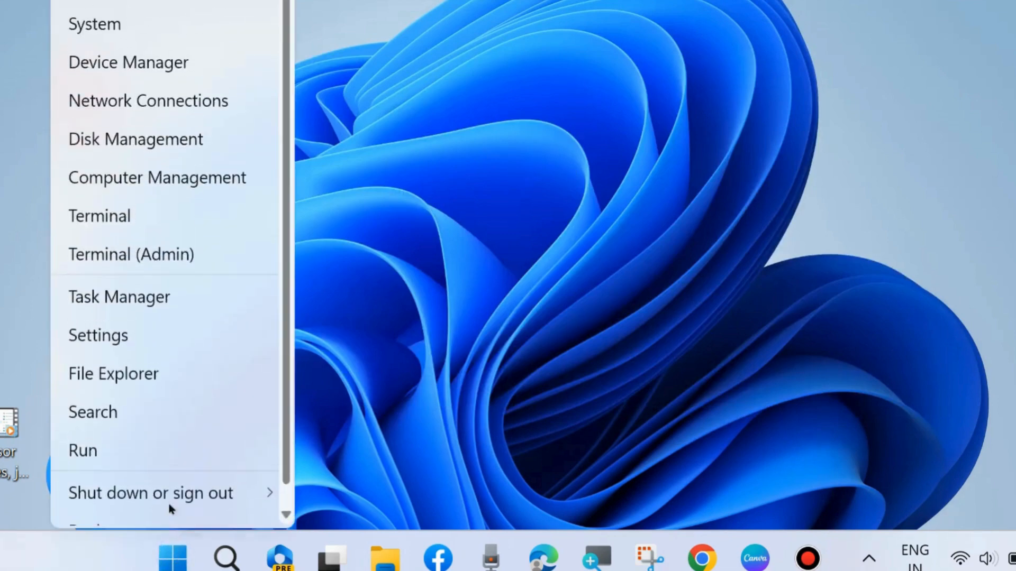
click(113, 337)
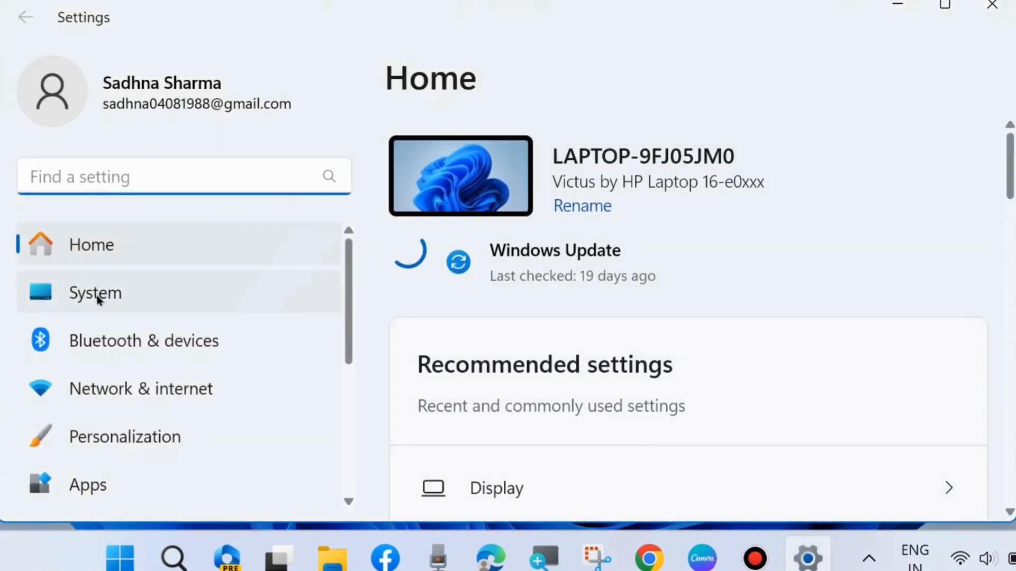
click(97, 294)
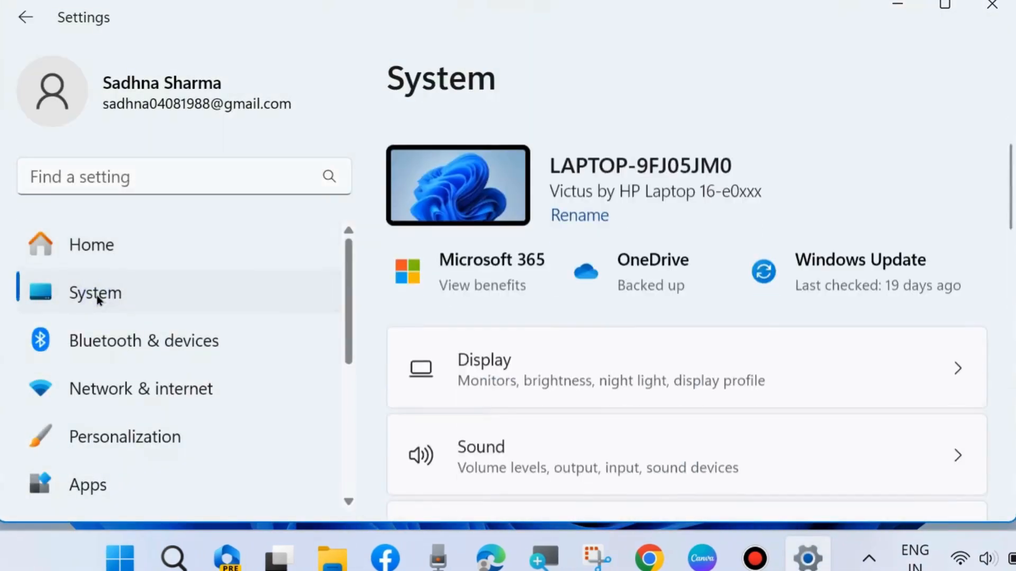
scroll(529, 360, down, 3)
scroll(542, 367, down, 10)
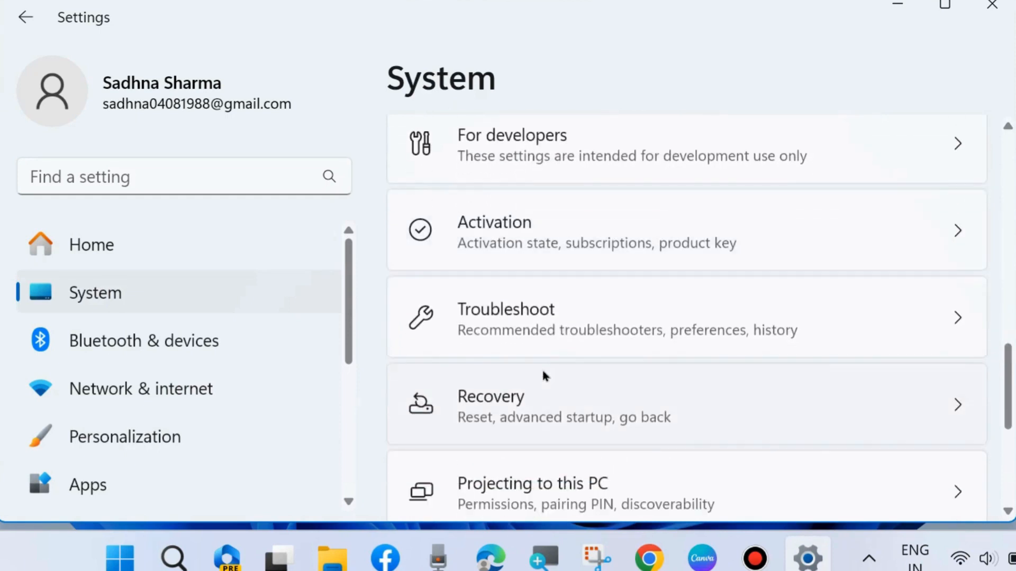
click(492, 313)
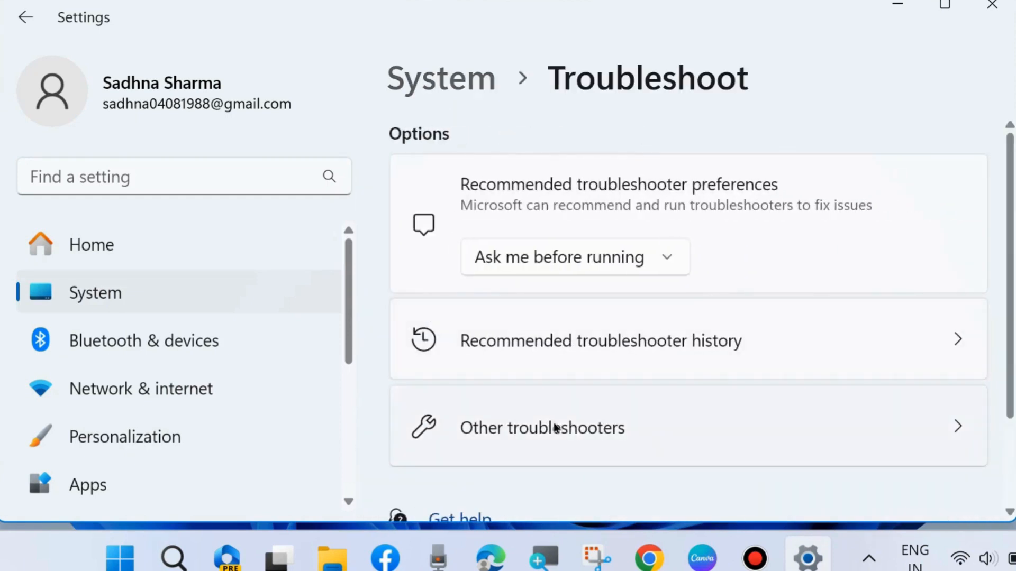
click(555, 426)
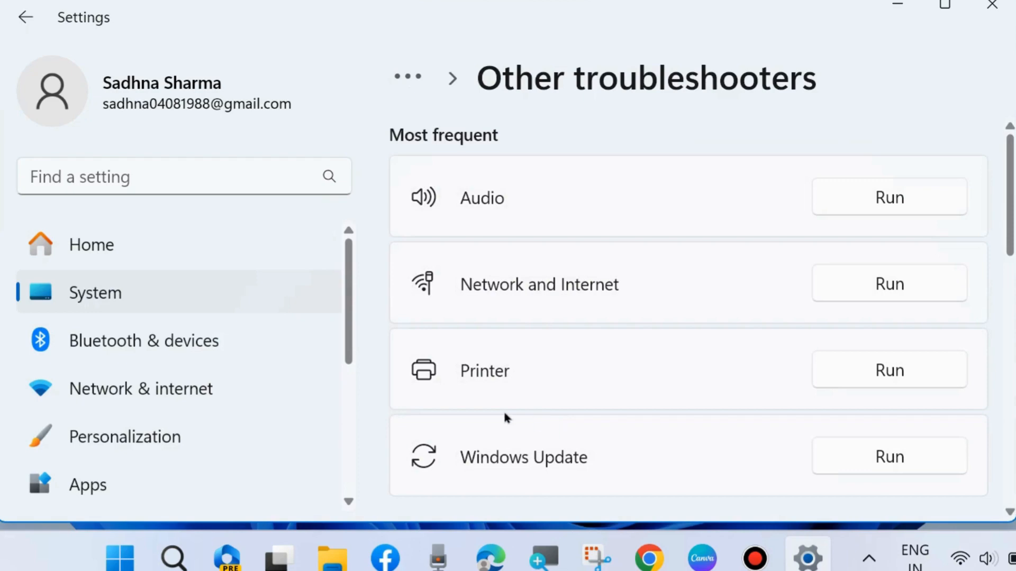
click(872, 458)
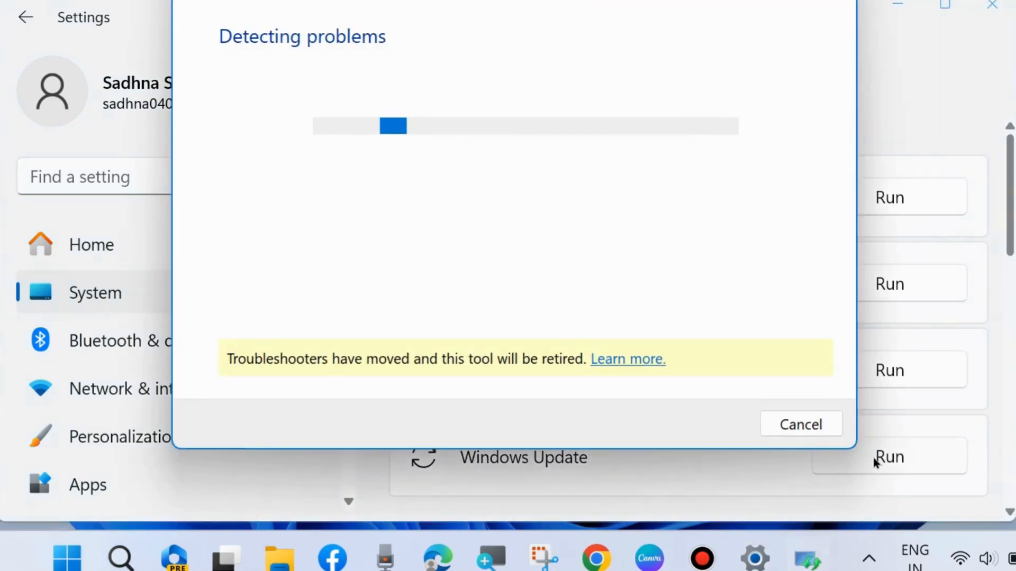
mouse_move(541, 3)
mouse_down()
mouse_move(553, 7)
mouse_move(523, 6)
mouse_up()
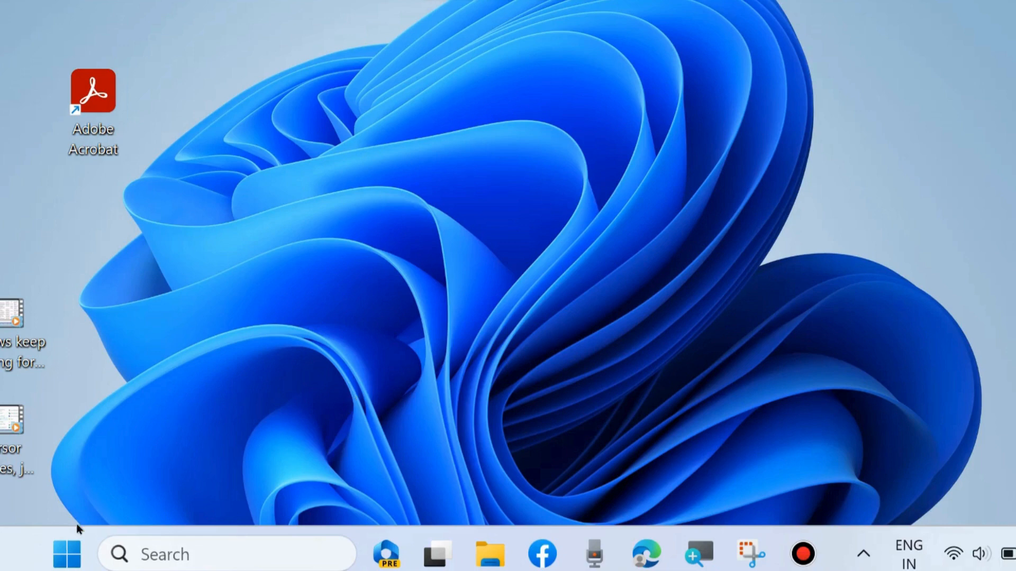
Reopen Settings and go to the Windows Update page to review the updates available to download
right_click(67, 554)
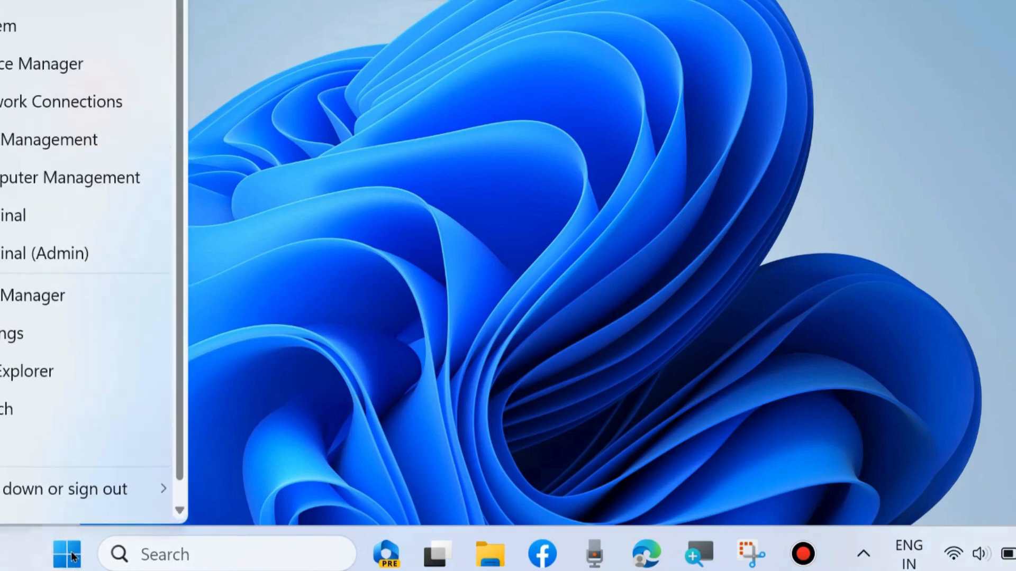
click(18, 333)
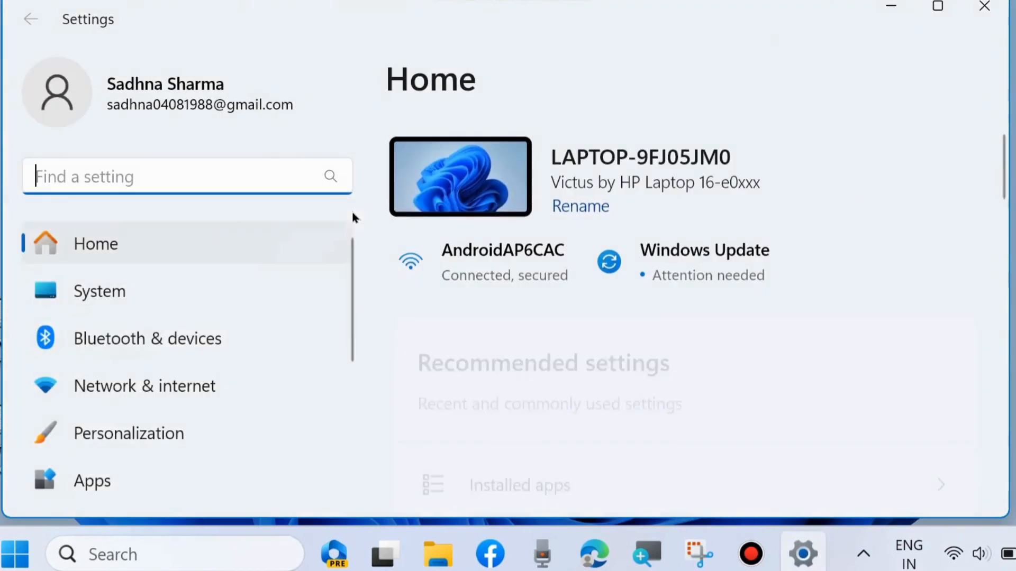
scroll(179, 394, down, 5)
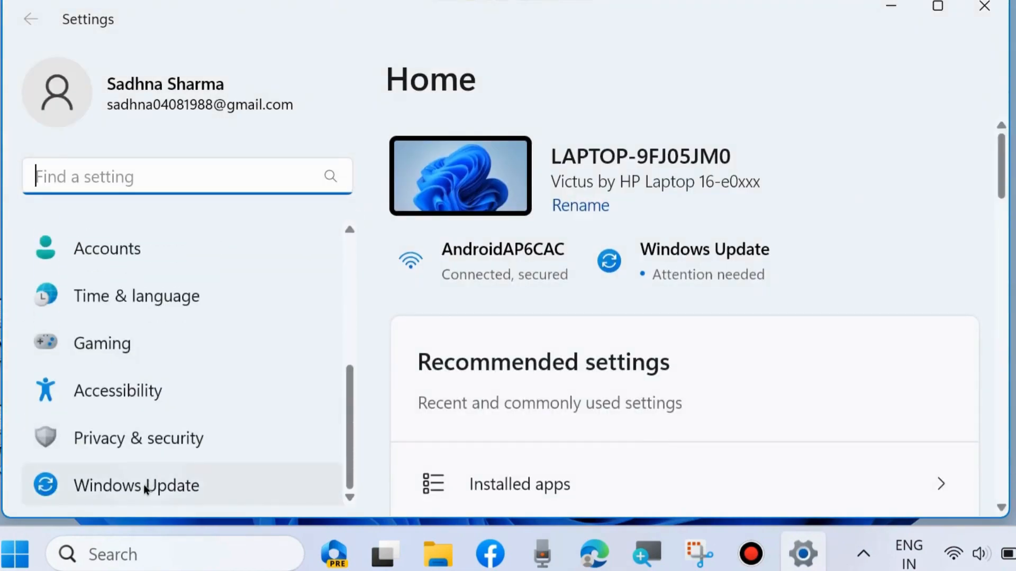
click(144, 484)
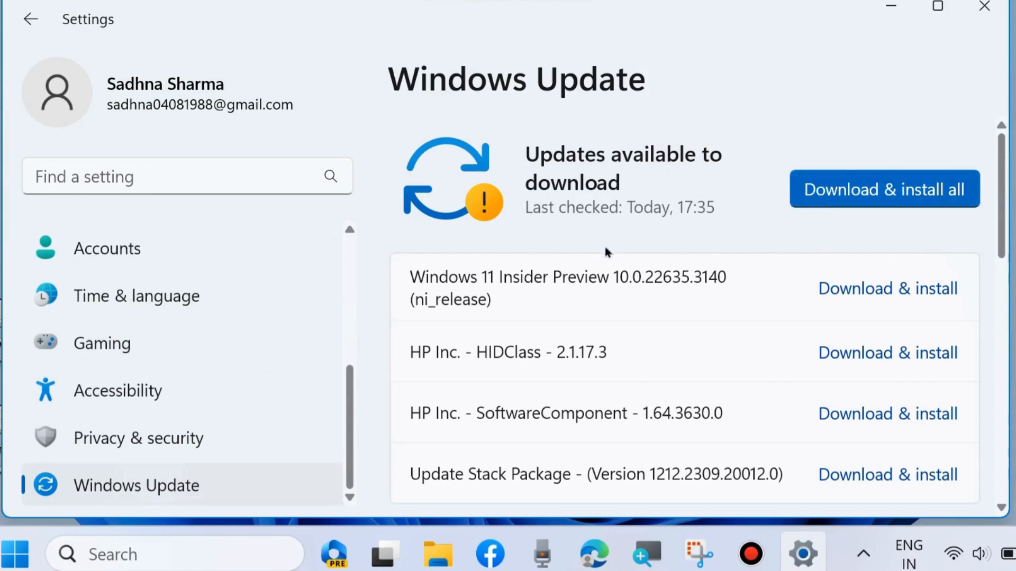
scroll(605, 246, down, 2)
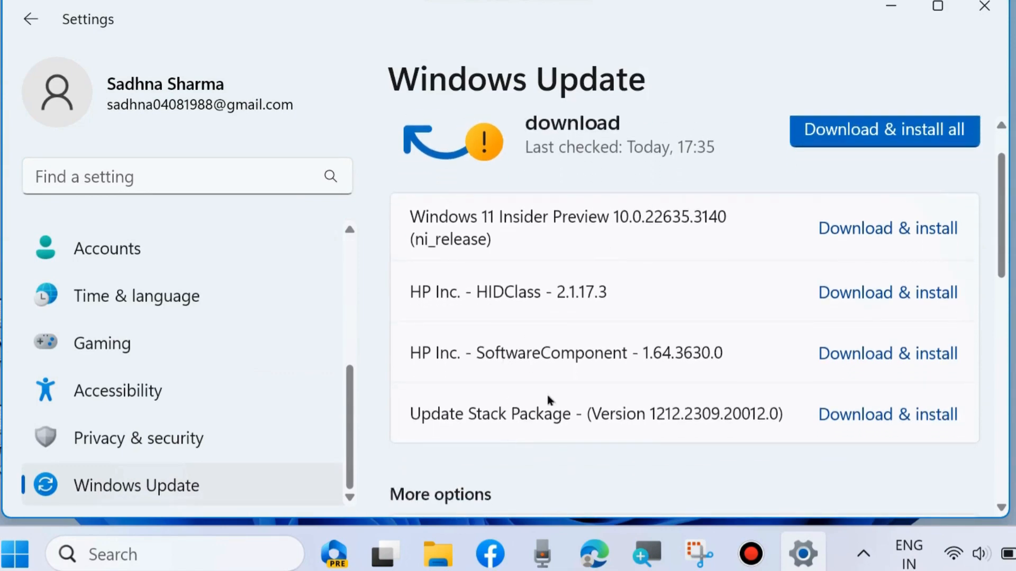
scroll(553, 389, up, 2)
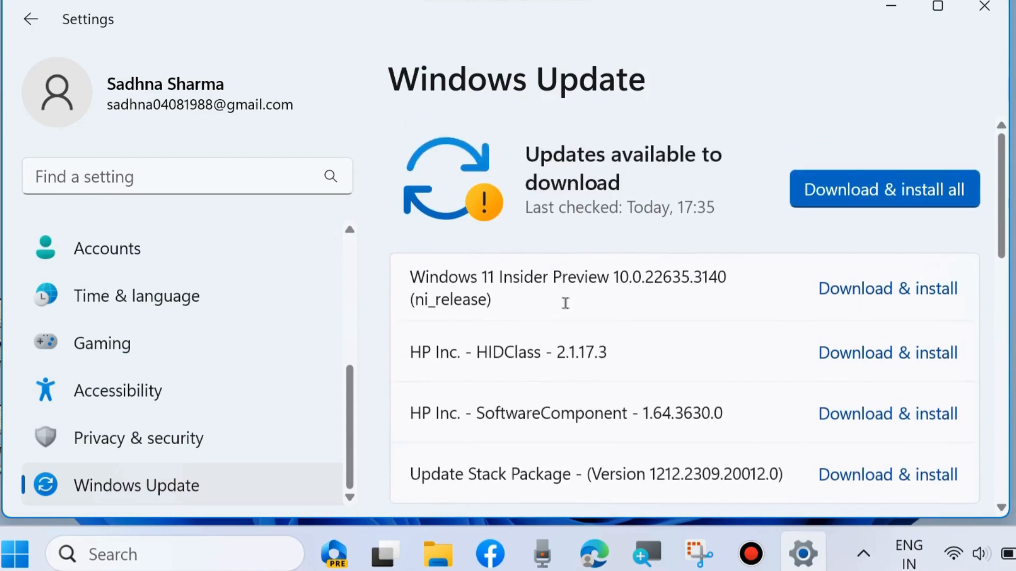
scroll(515, 390, down, 5)
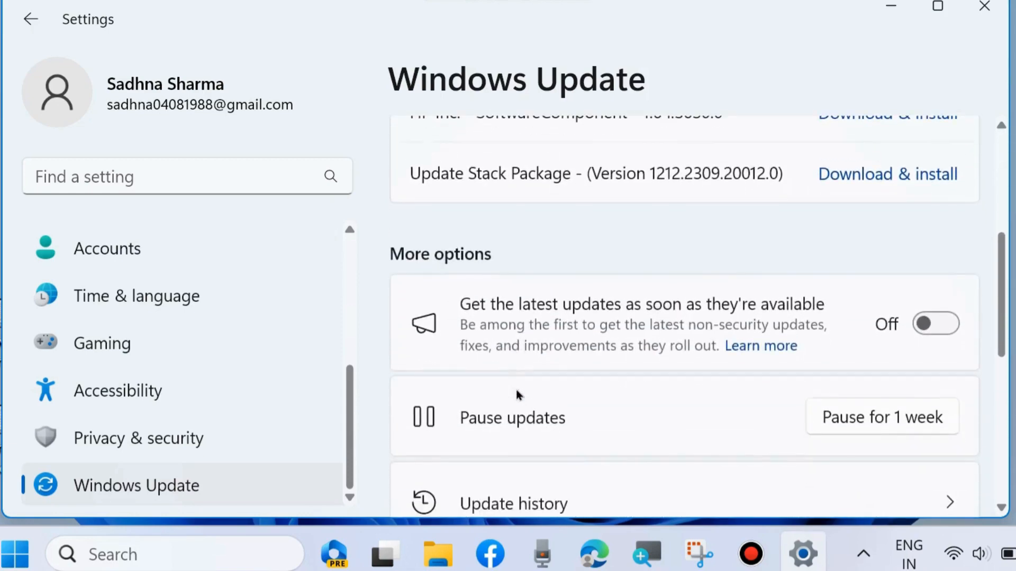
scroll(517, 390, down, 3)
scroll(527, 392, up, 8)
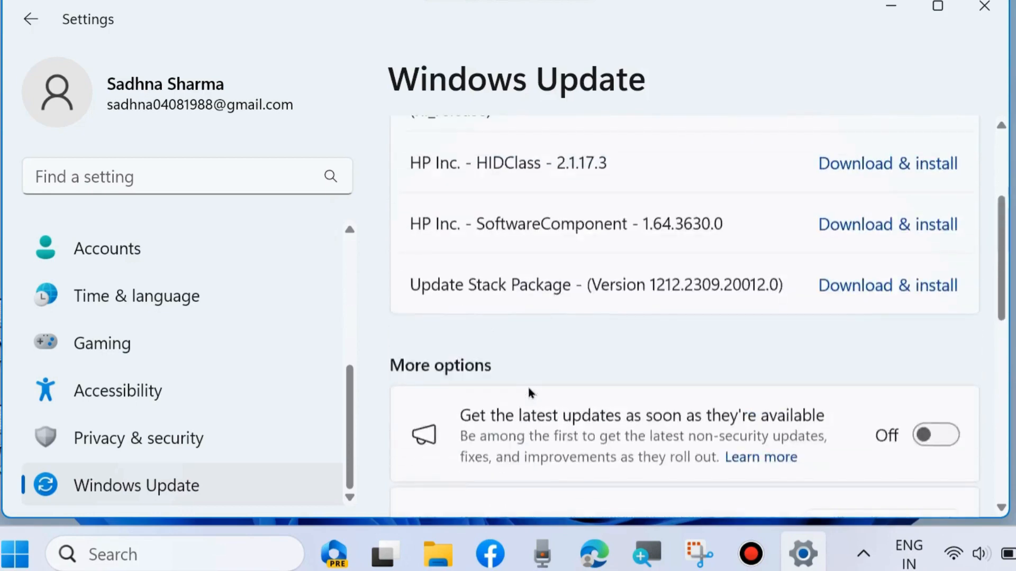